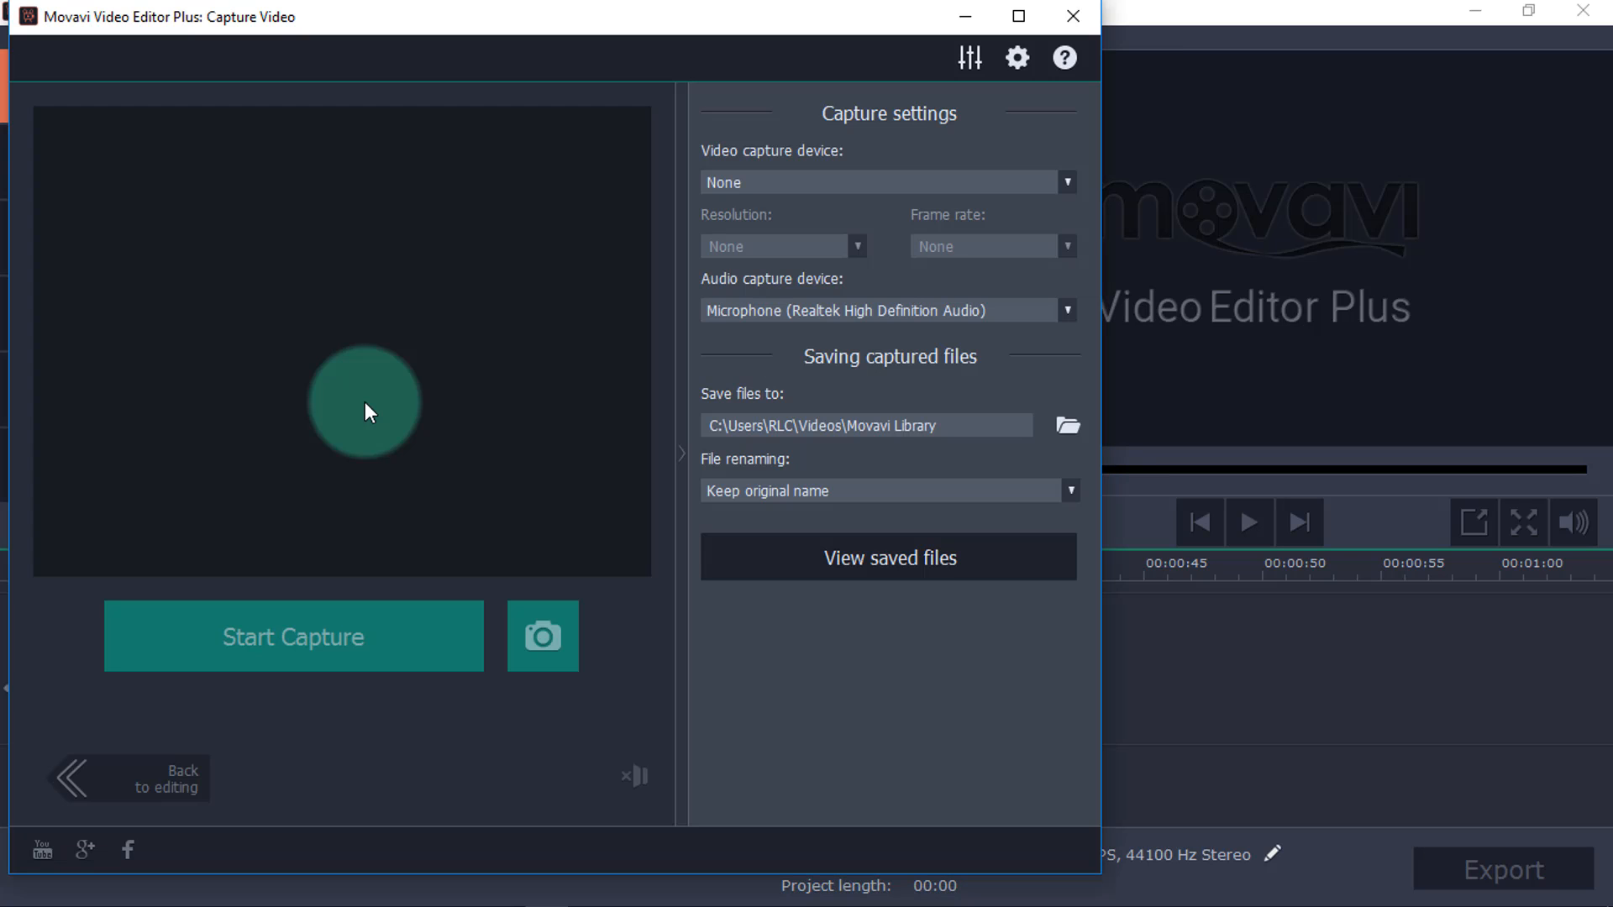
# Close the video capture window and import the image, intro 3, lower thired and Outro files into the project.
pyautogui.click(1072, 16)
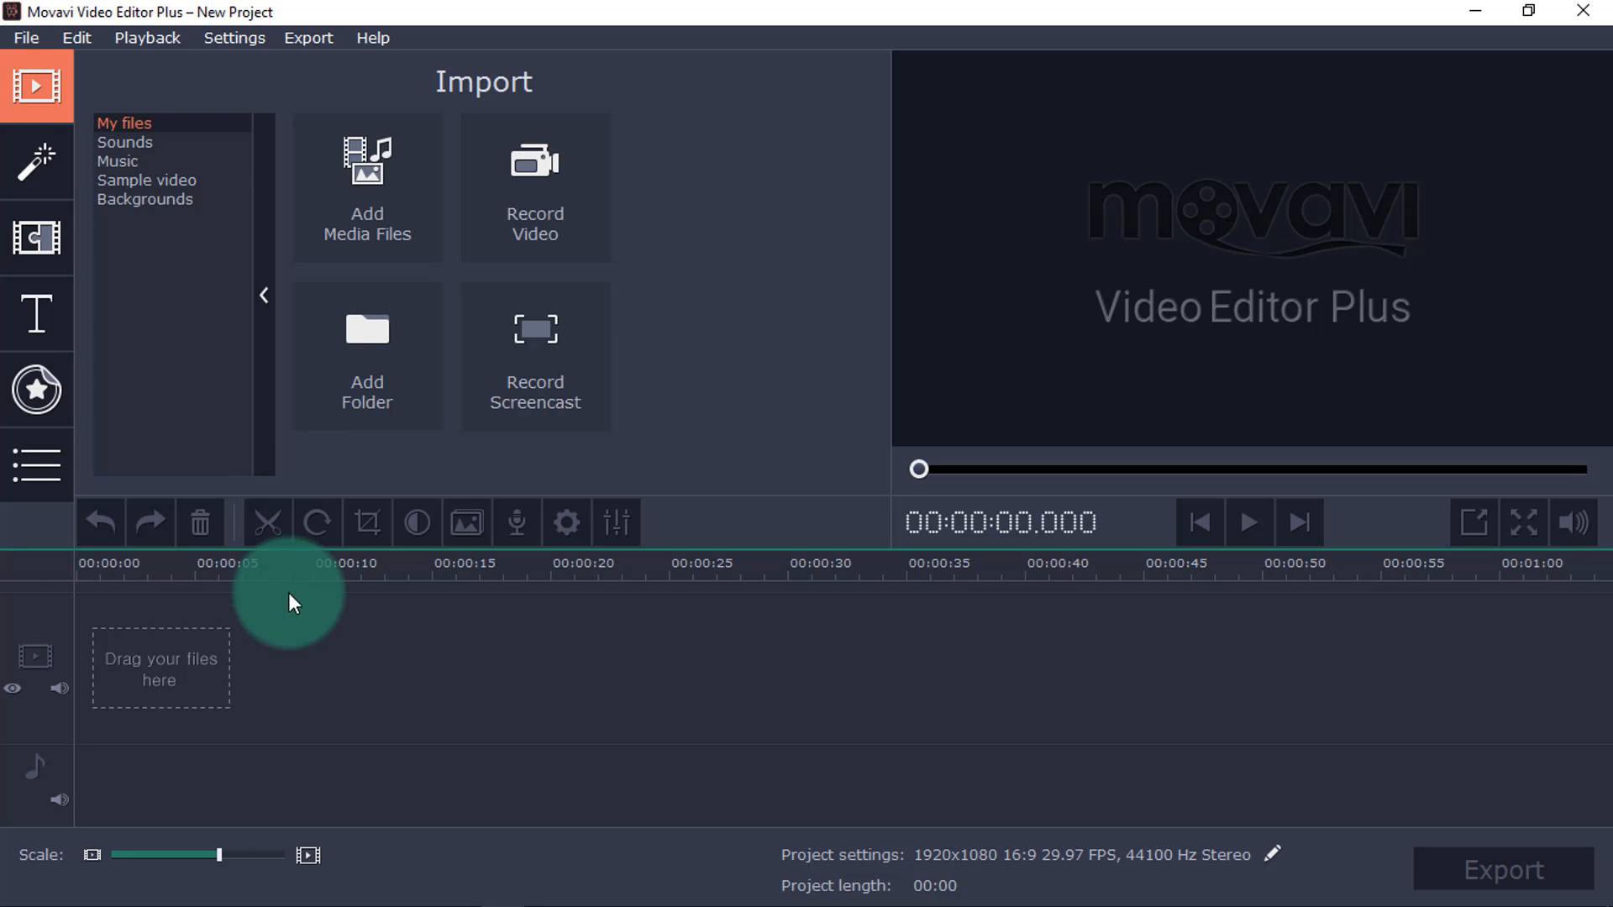
pyautogui.click(388, 210)
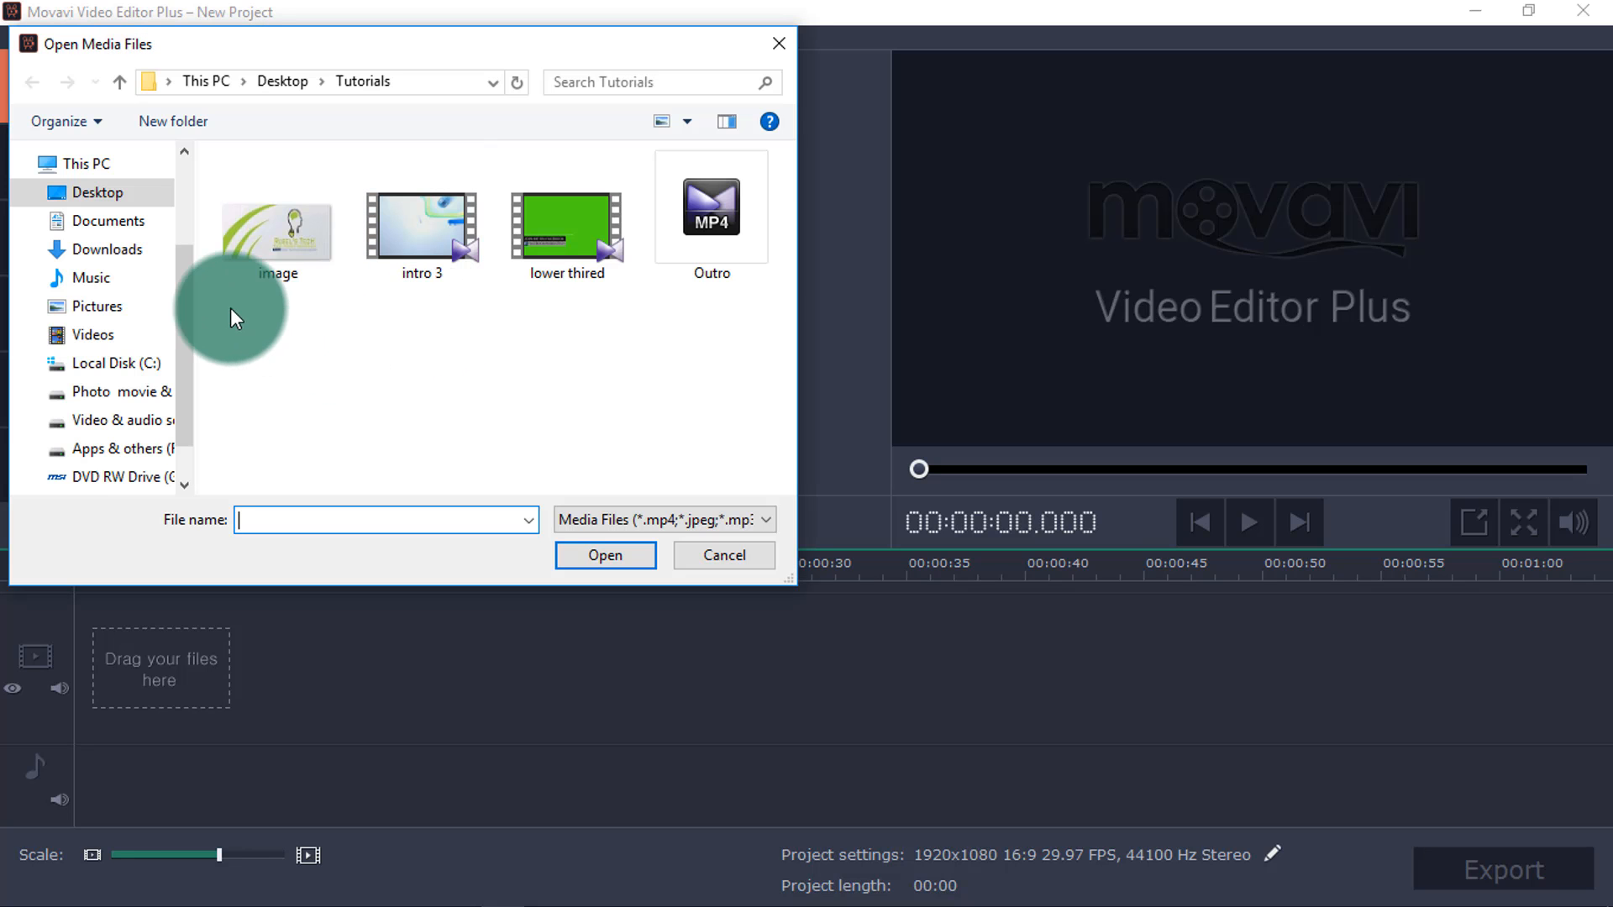
pyautogui.moveTo(229, 305); pyautogui.dragTo(726, 215)
pyautogui.click(645, 552)
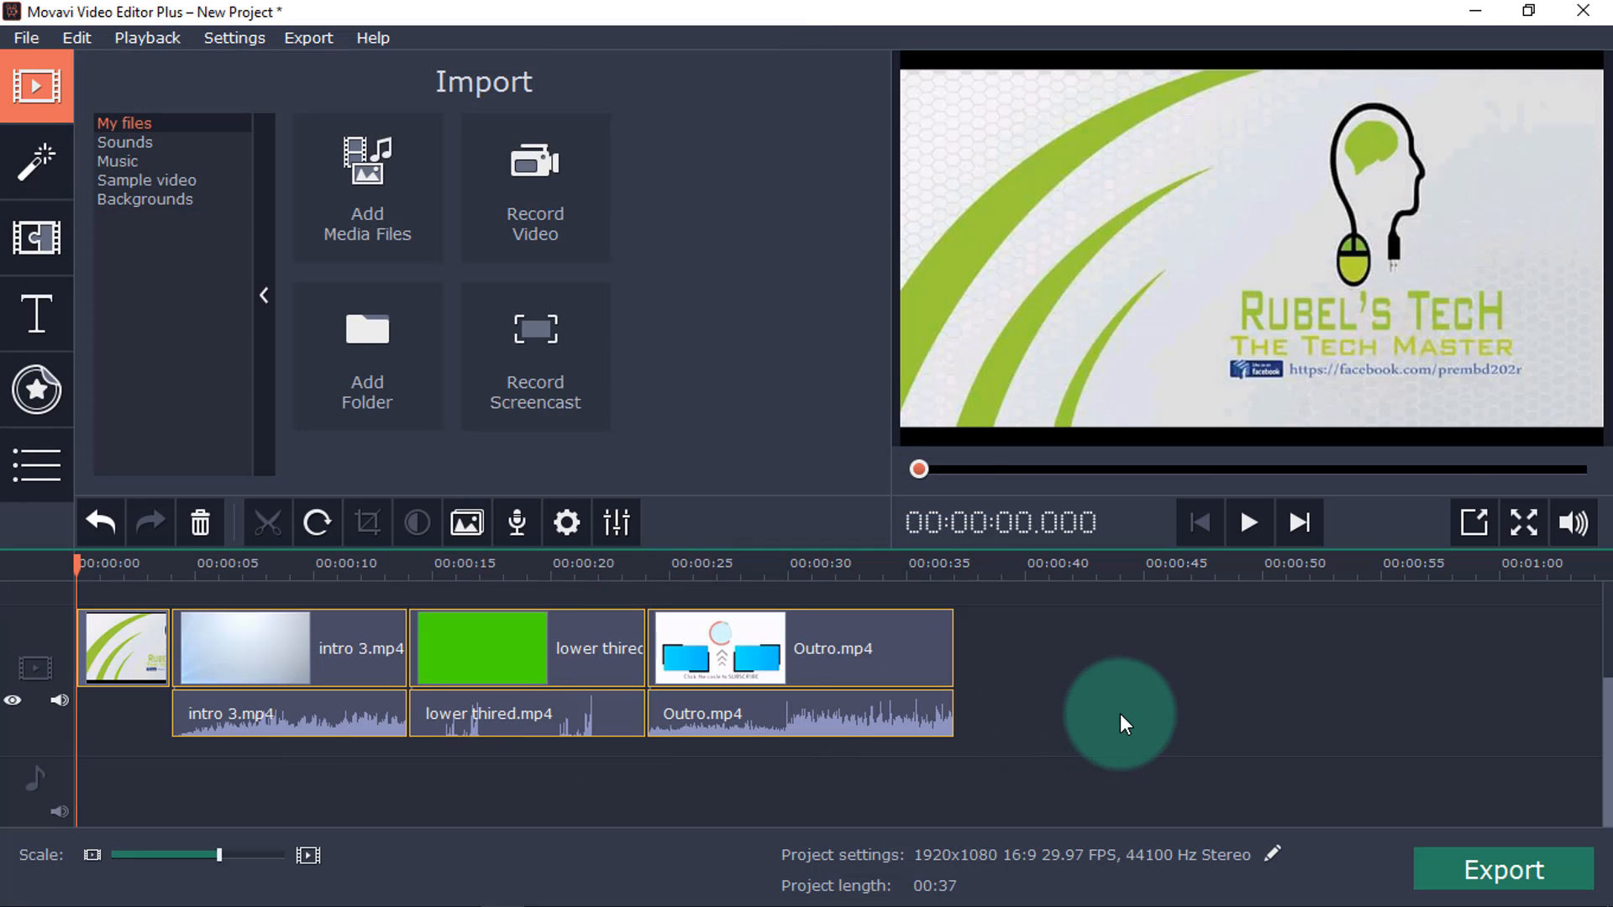
# Put the lower thired clip on the overlay track above intro 3 and move its picture-in-picture frame to the video's lower-left corner.
pyautogui.moveTo(1607, 731); pyautogui.dragTo(1606, 696)
pyautogui.moveTo(742, 732); pyautogui.dragTo(362, 647)
pyautogui.click(299, 612)
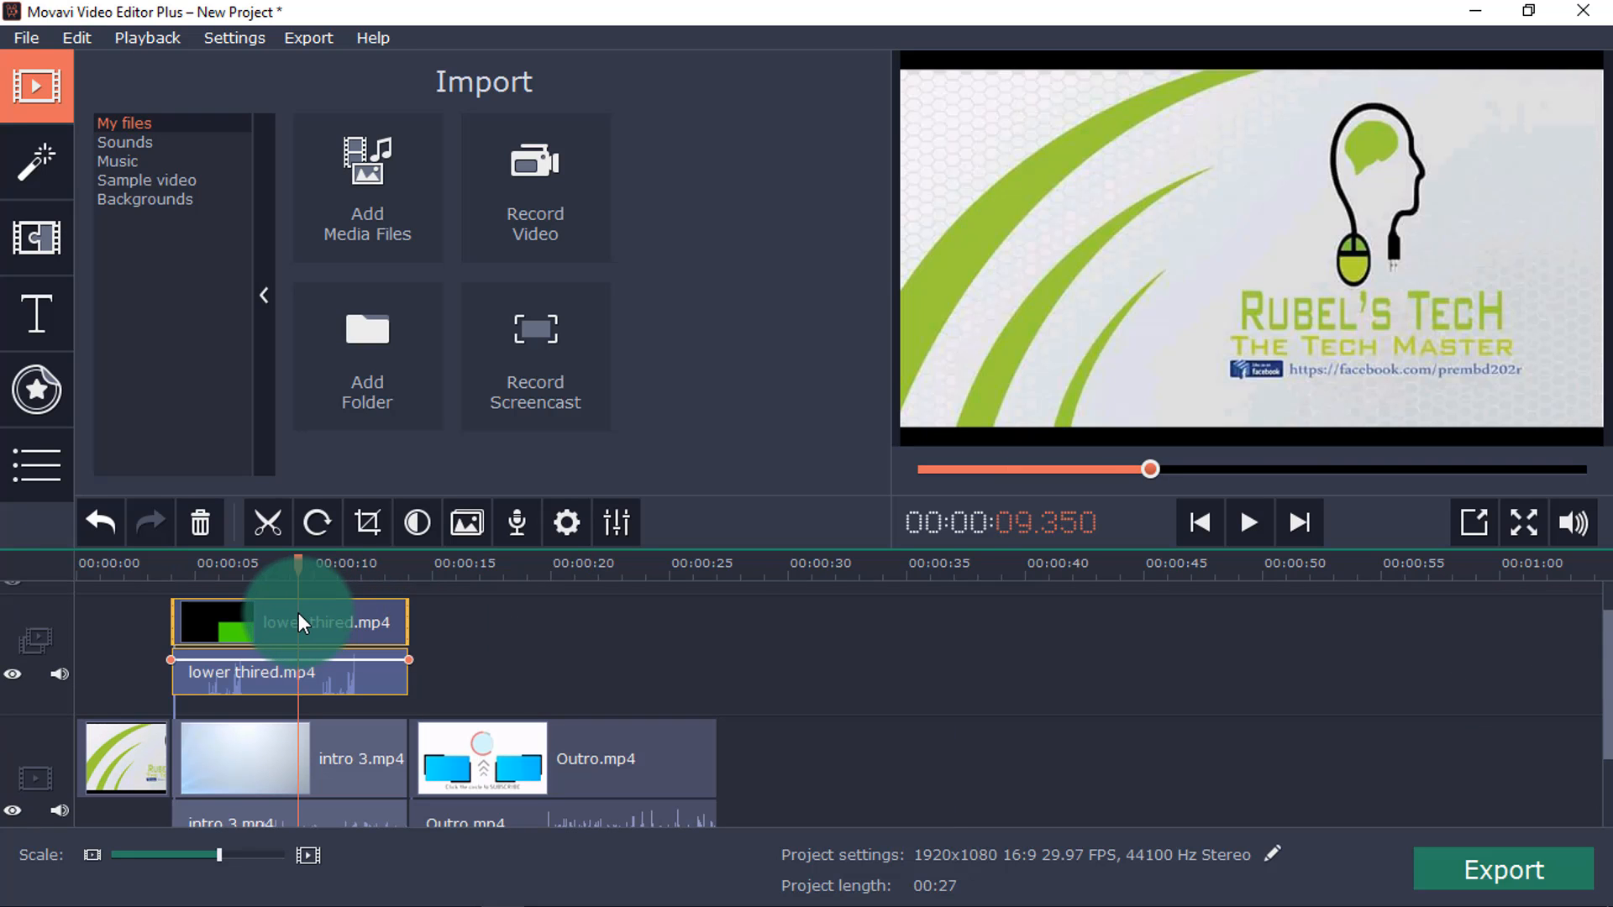
pyautogui.doubleClick(299, 615)
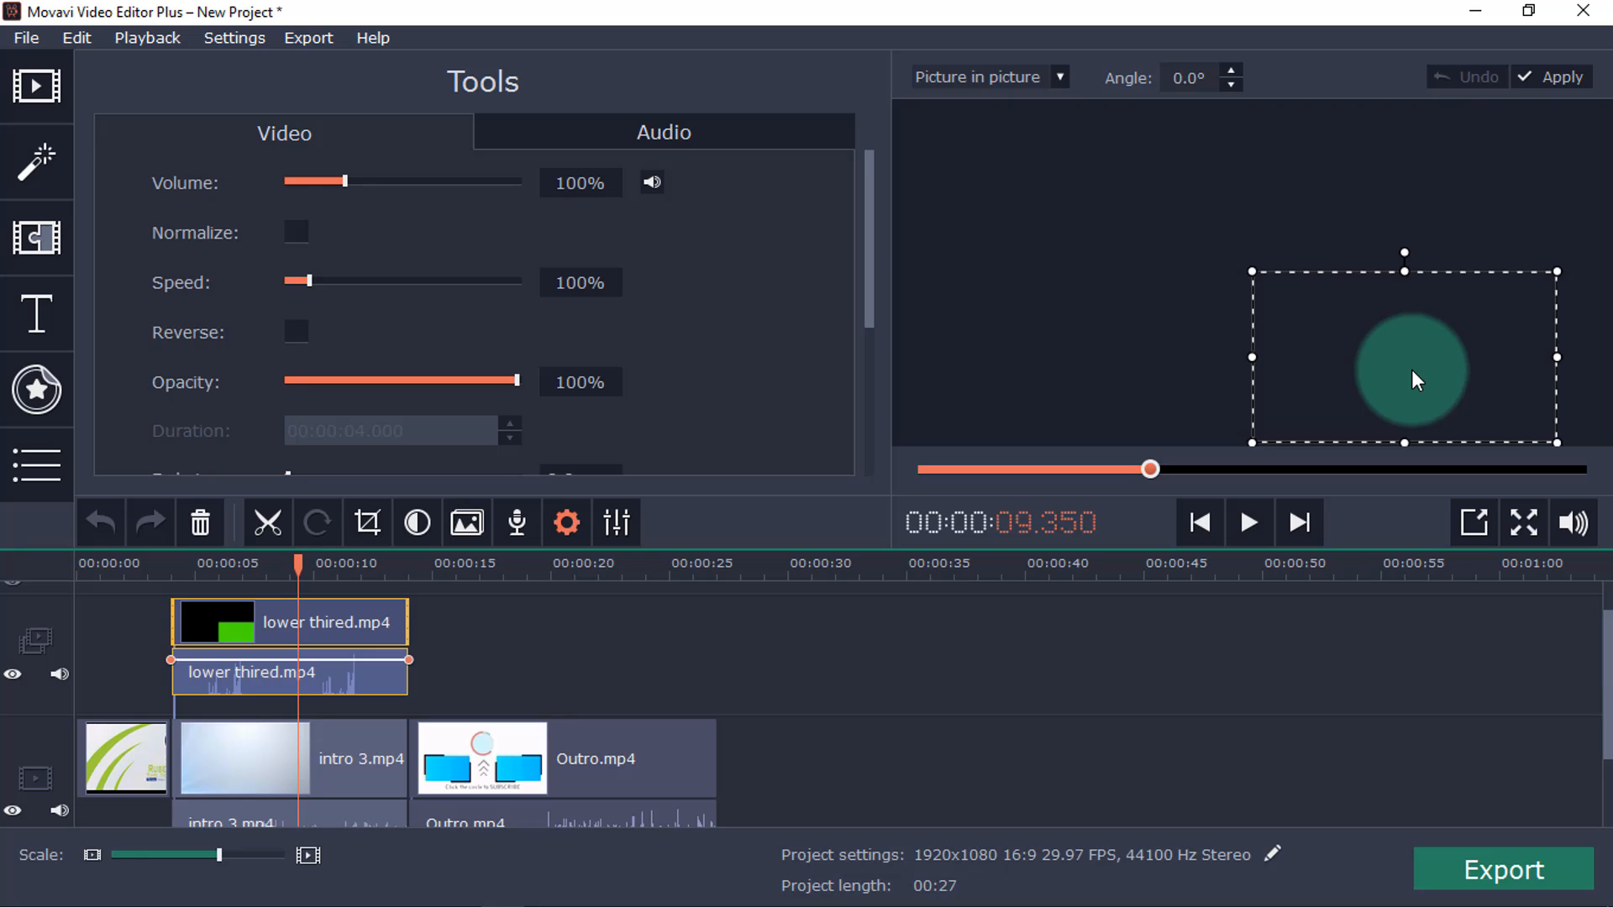
pyautogui.moveTo(1412, 371); pyautogui.dragTo(1100, 381)
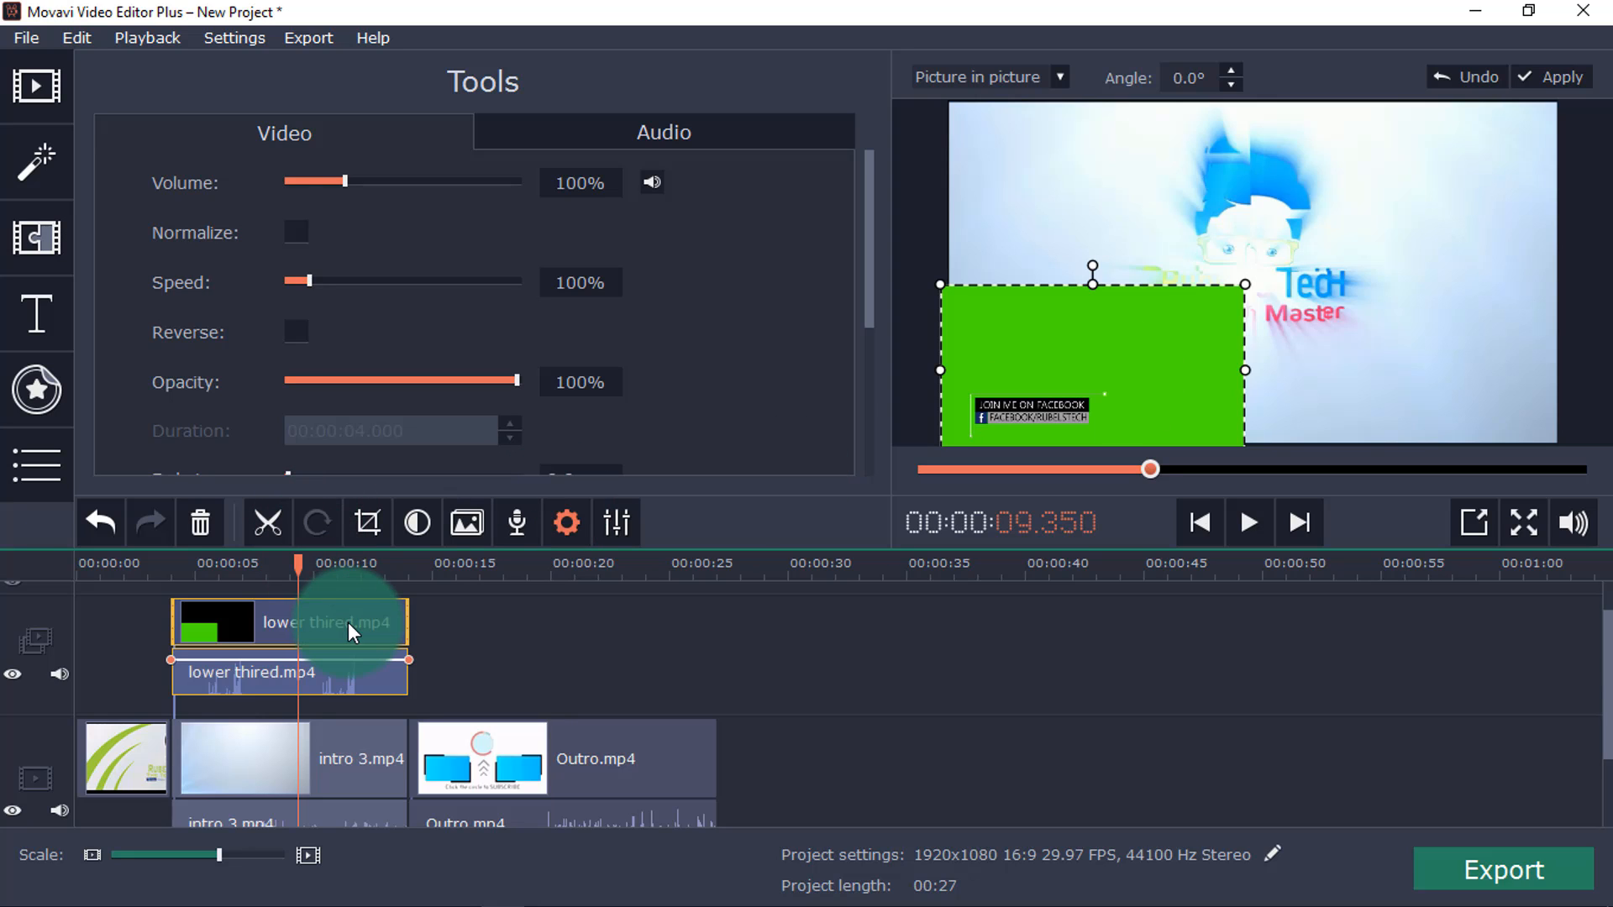
# Apply Chroma Key to the lower thired overlay to remove its green background and check the result at about 5 seconds.
pyautogui.click(34, 476)
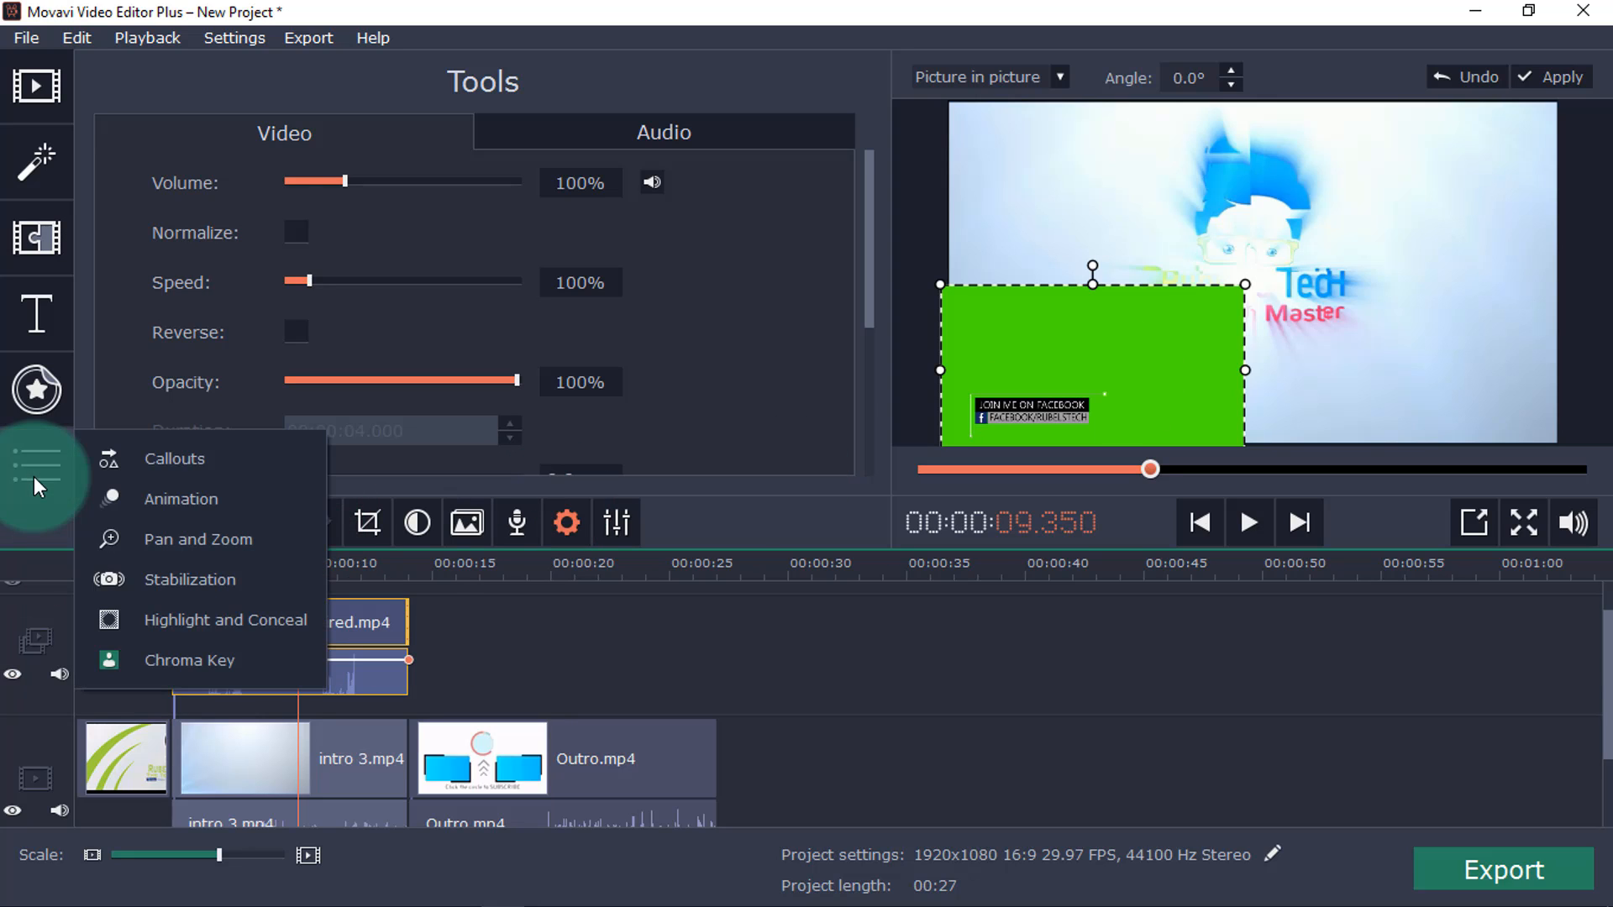
pyautogui.click(238, 663)
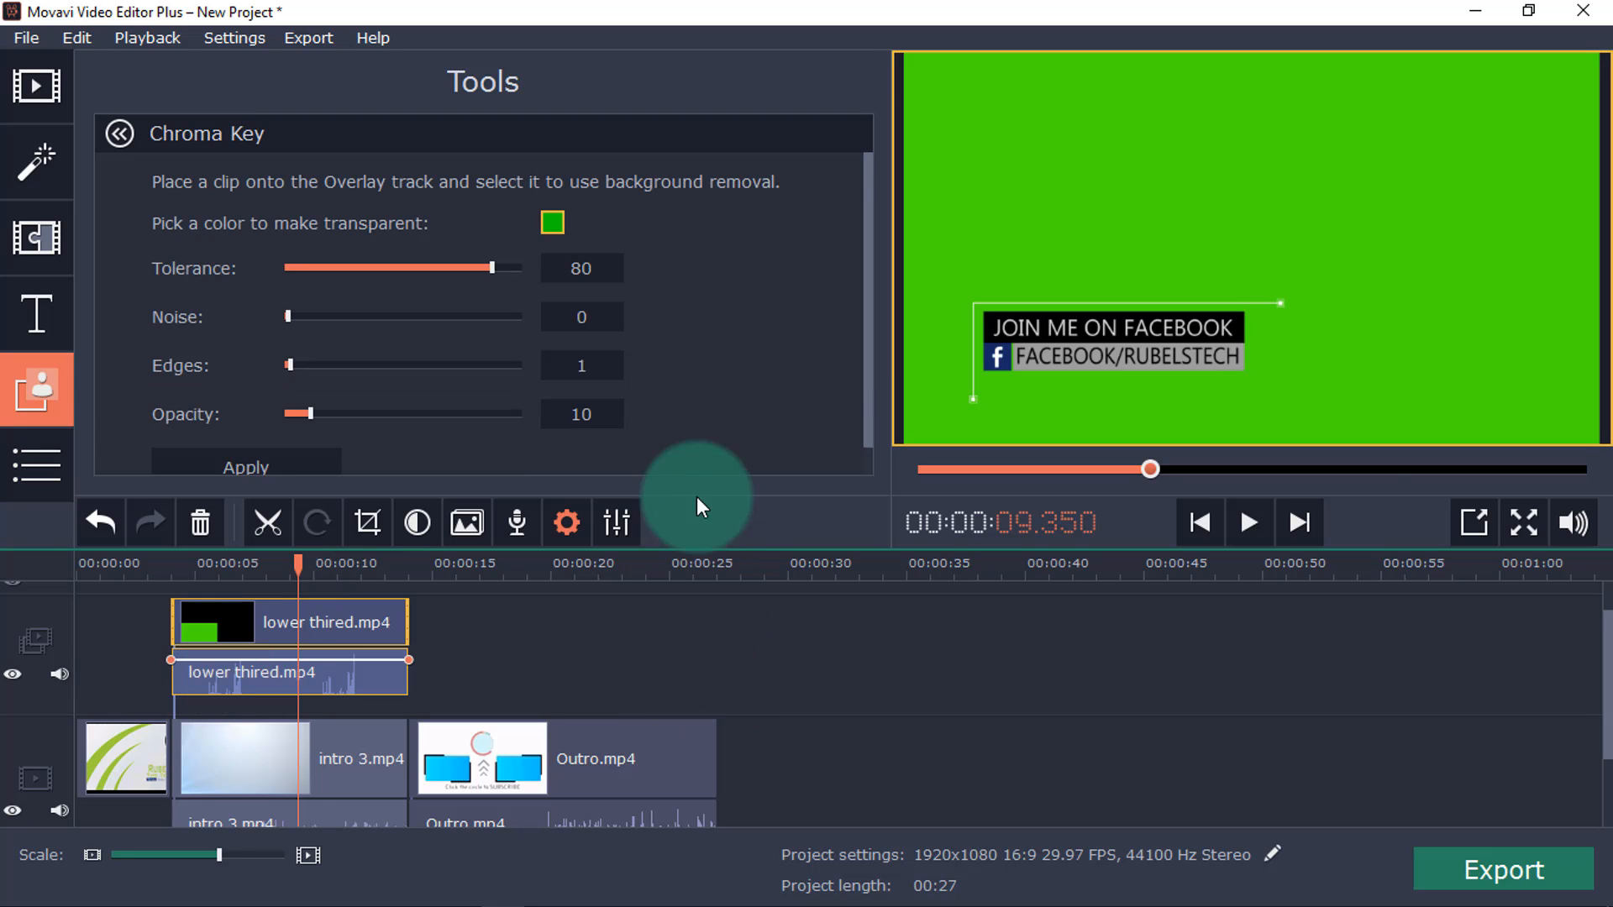
pyautogui.click(556, 217)
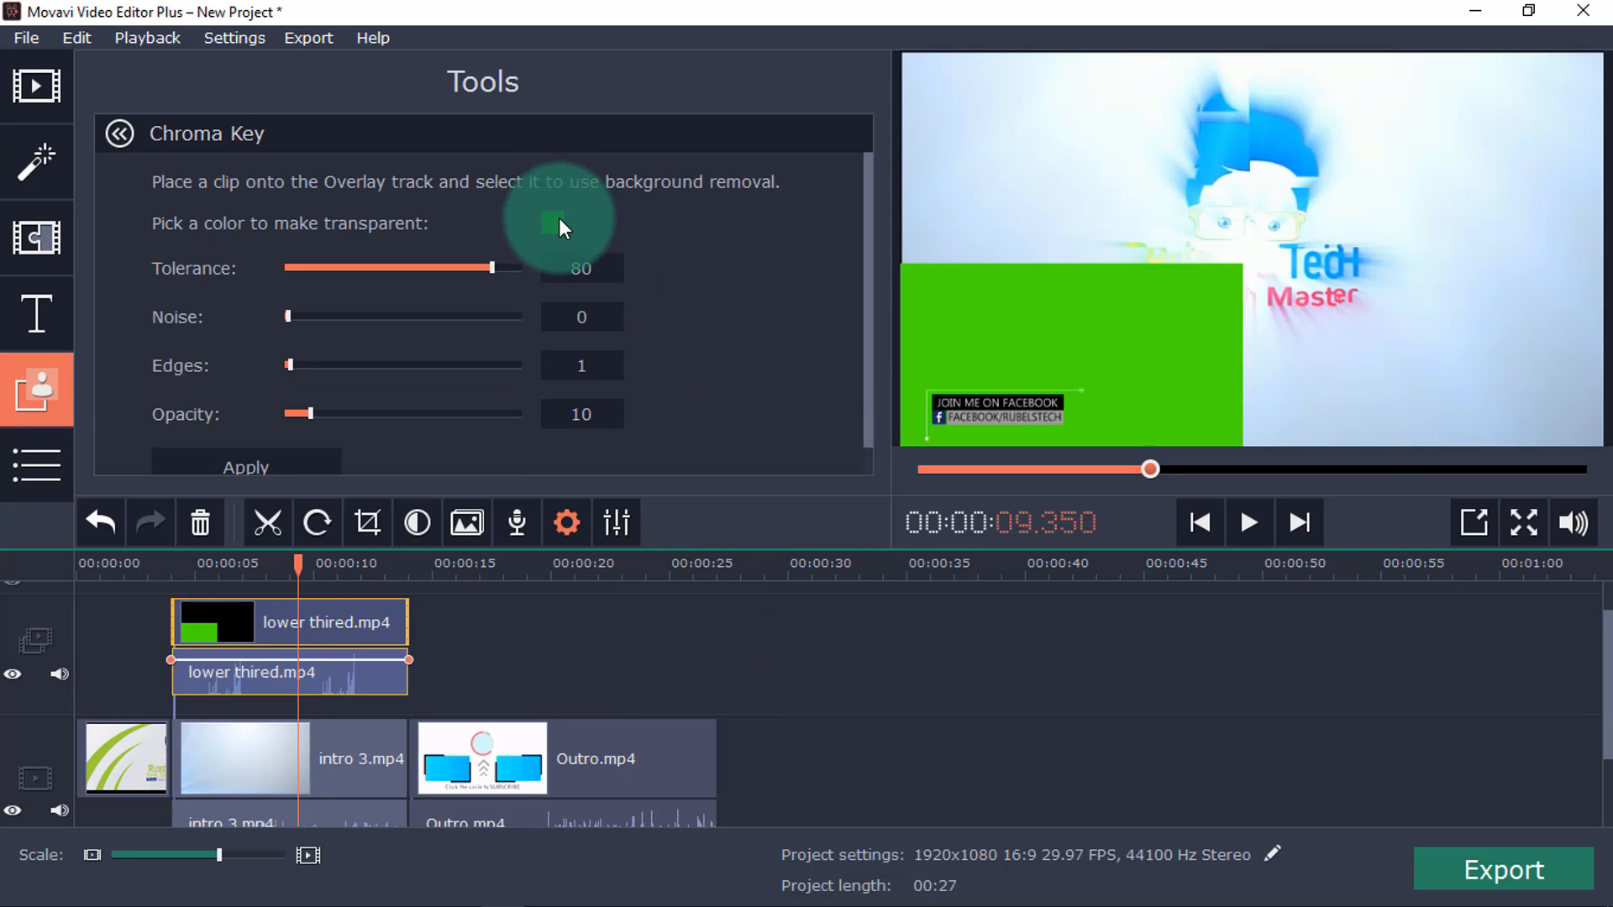
pyautogui.click(269, 464)
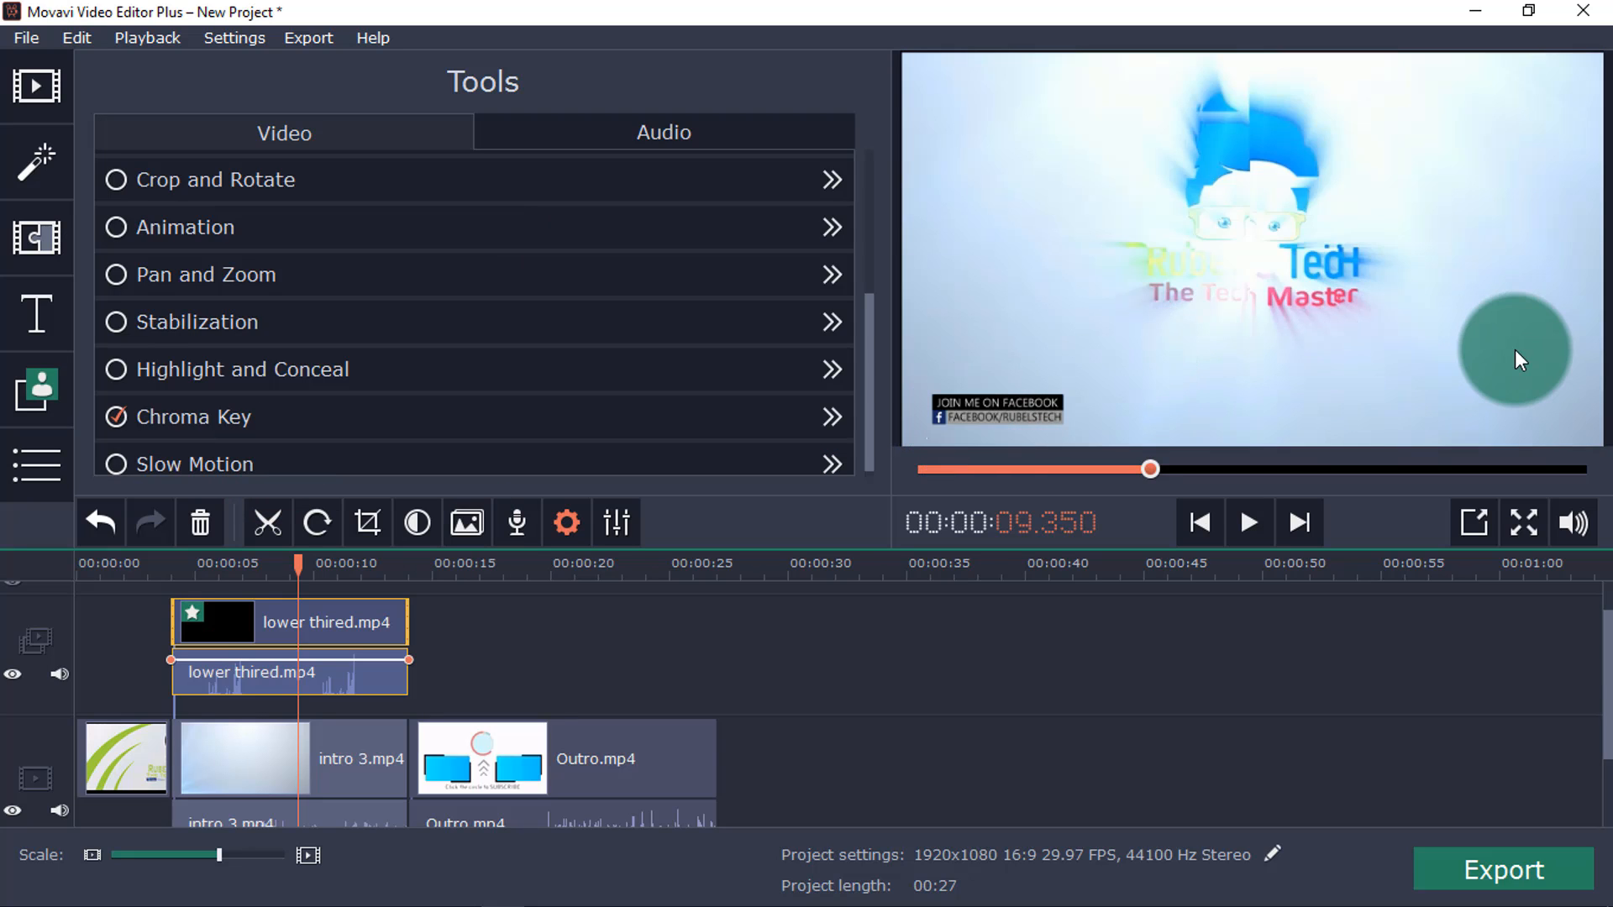
pyautogui.click(232, 577)
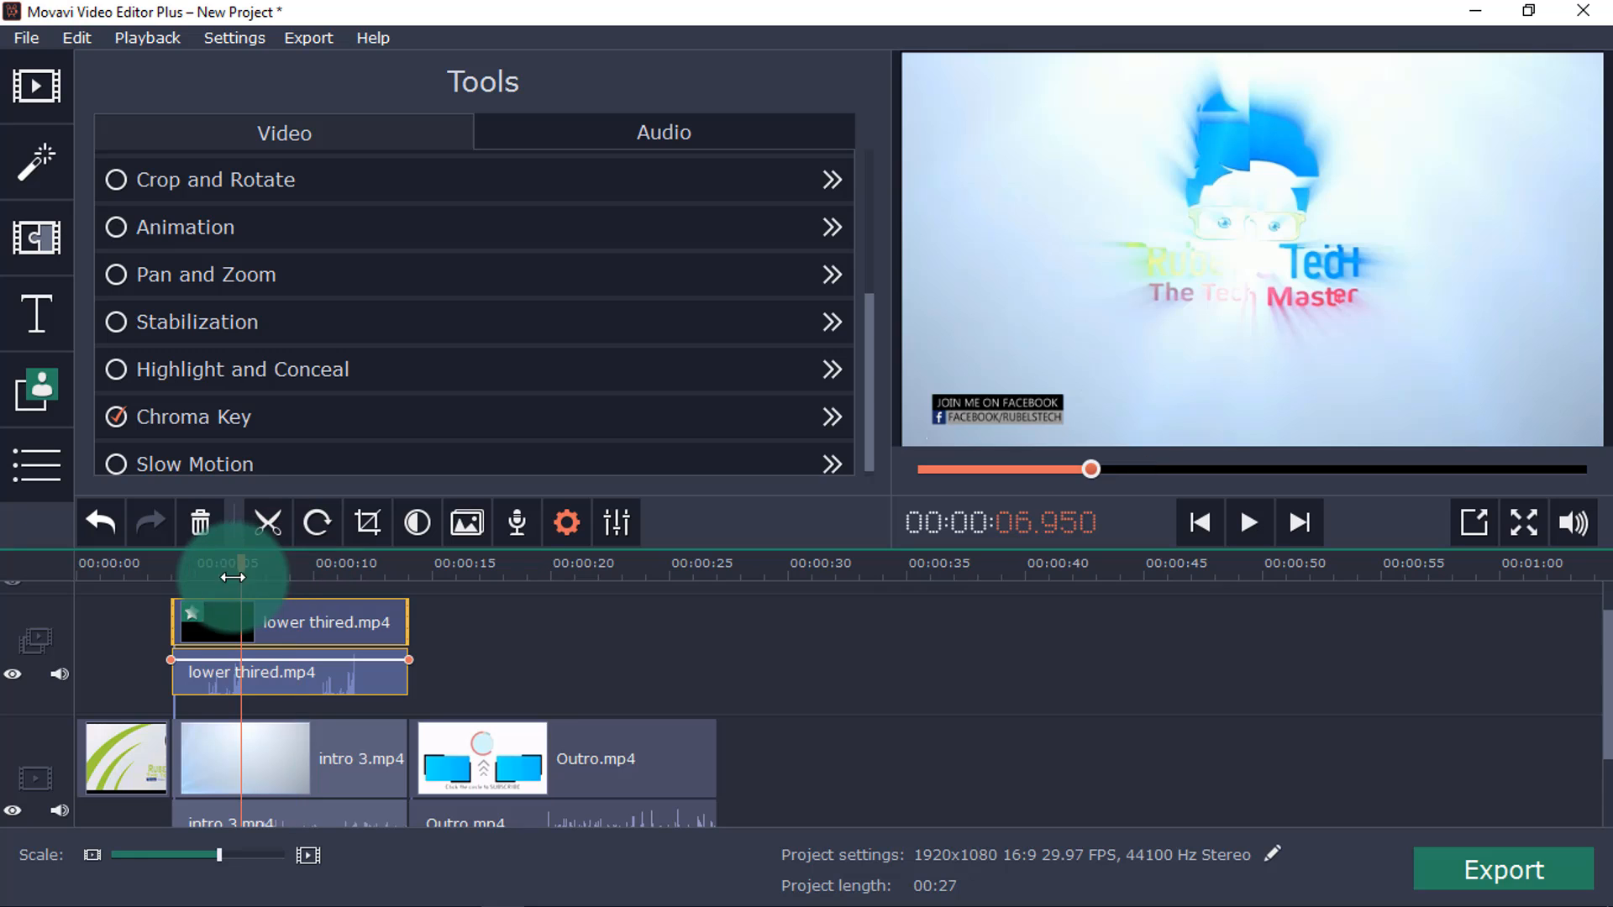
pyautogui.moveTo(233, 577); pyautogui.dragTo(195, 581)
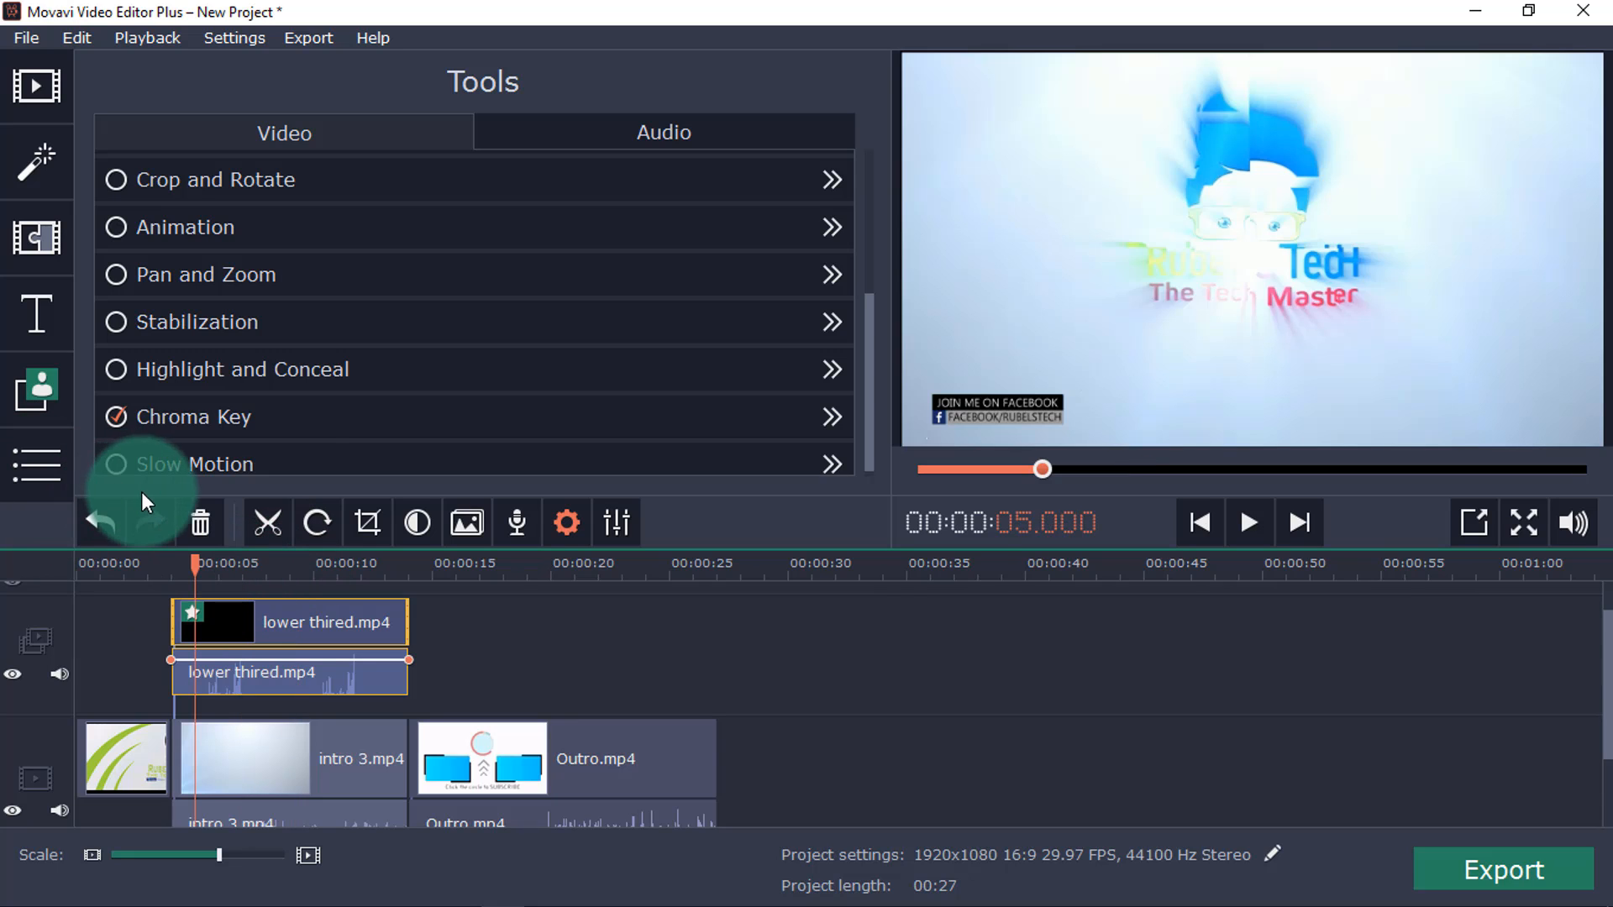
pyautogui.click(51, 470)
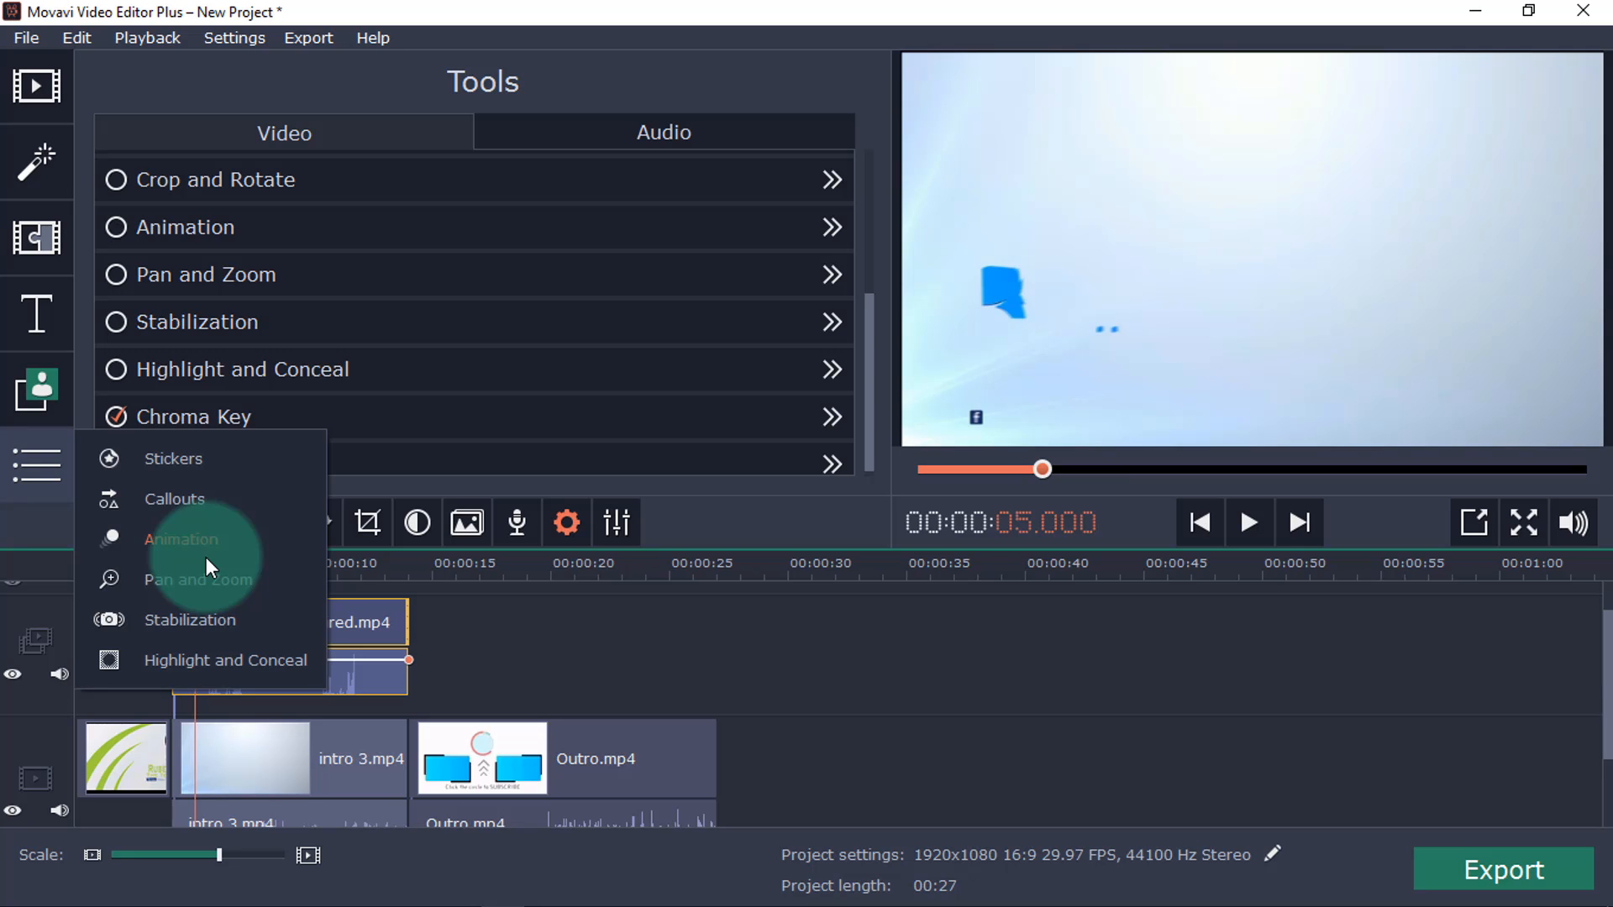
pyautogui.click(239, 580)
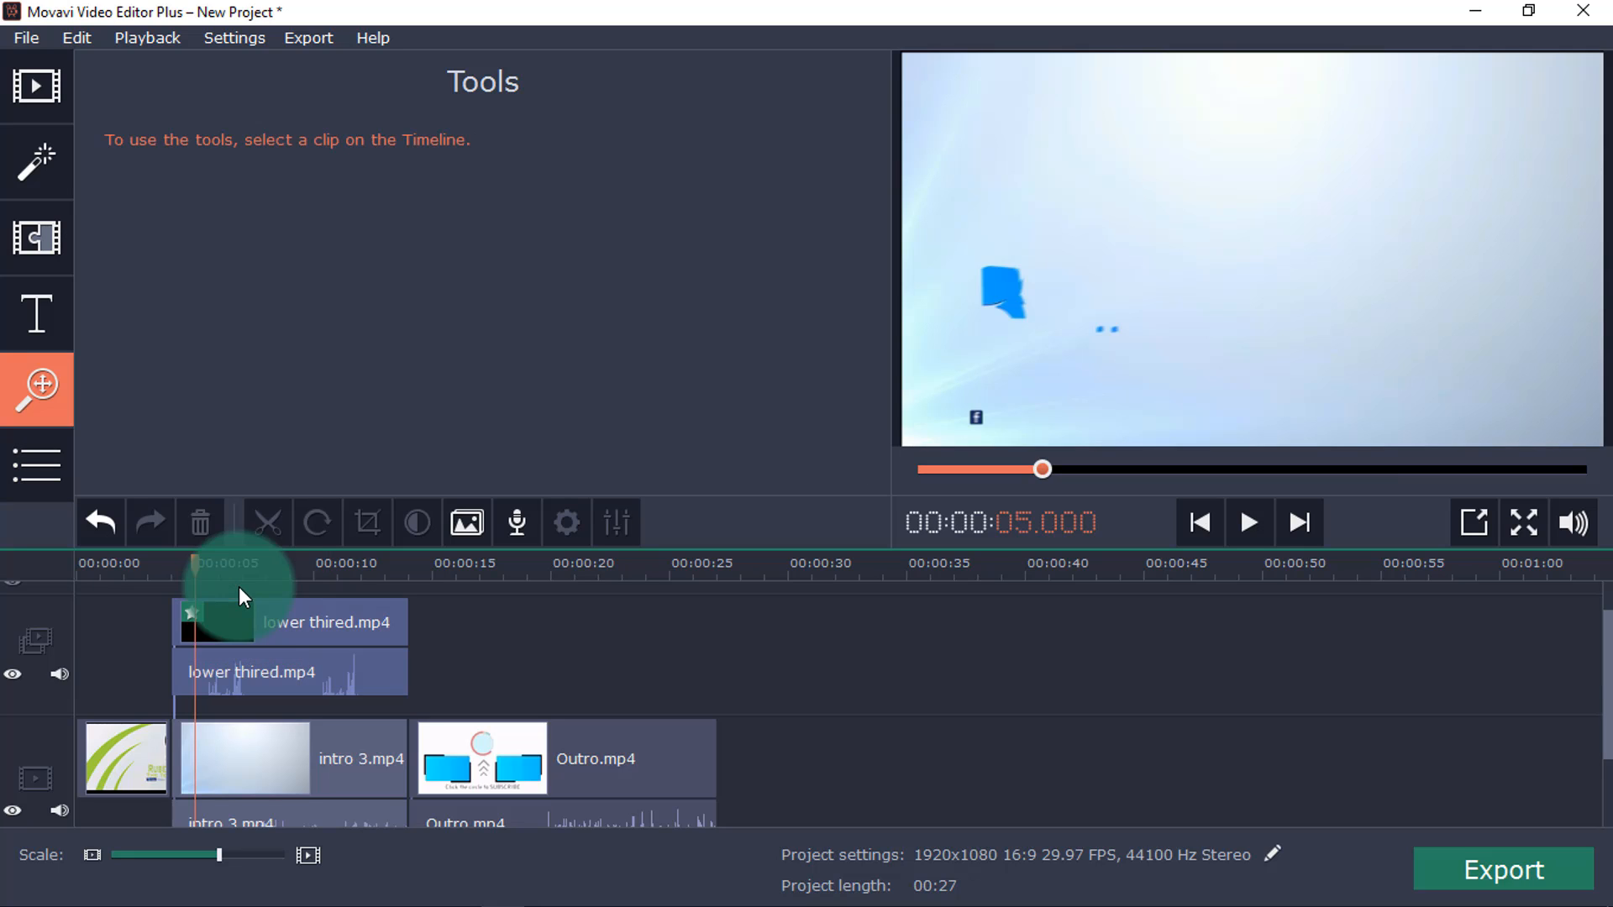
pyautogui.click(36, 465)
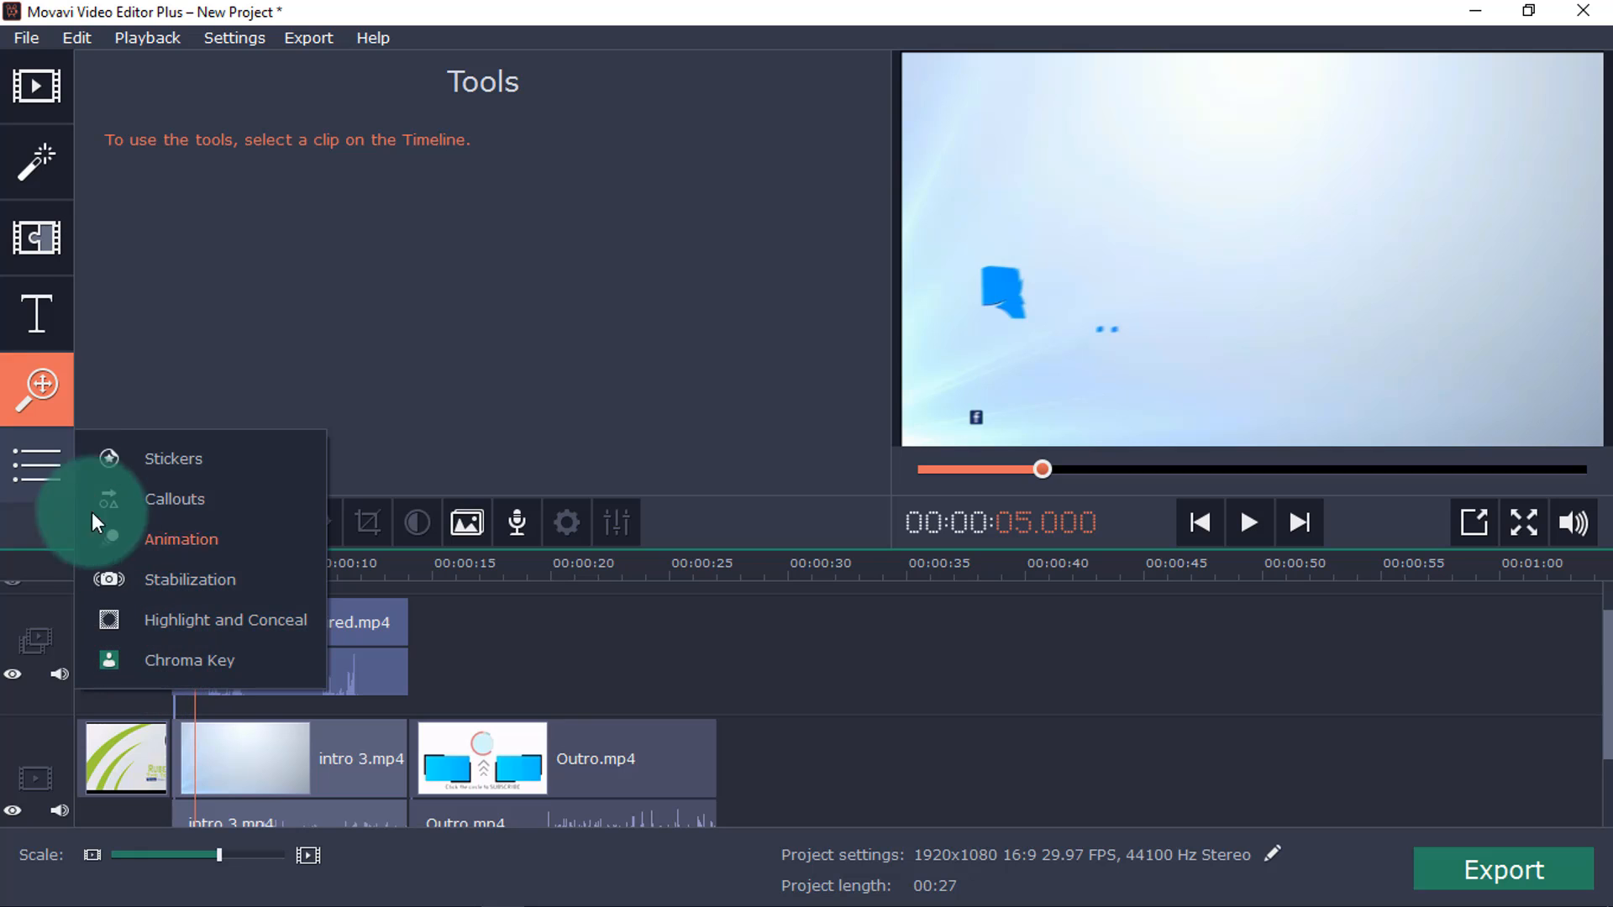
# Browse the Featured, Artistic, Speech bubbles, Intros and Favorites titles, previewing Trendy circle, Western and Clean contrast.
pyautogui.click(15, 307)
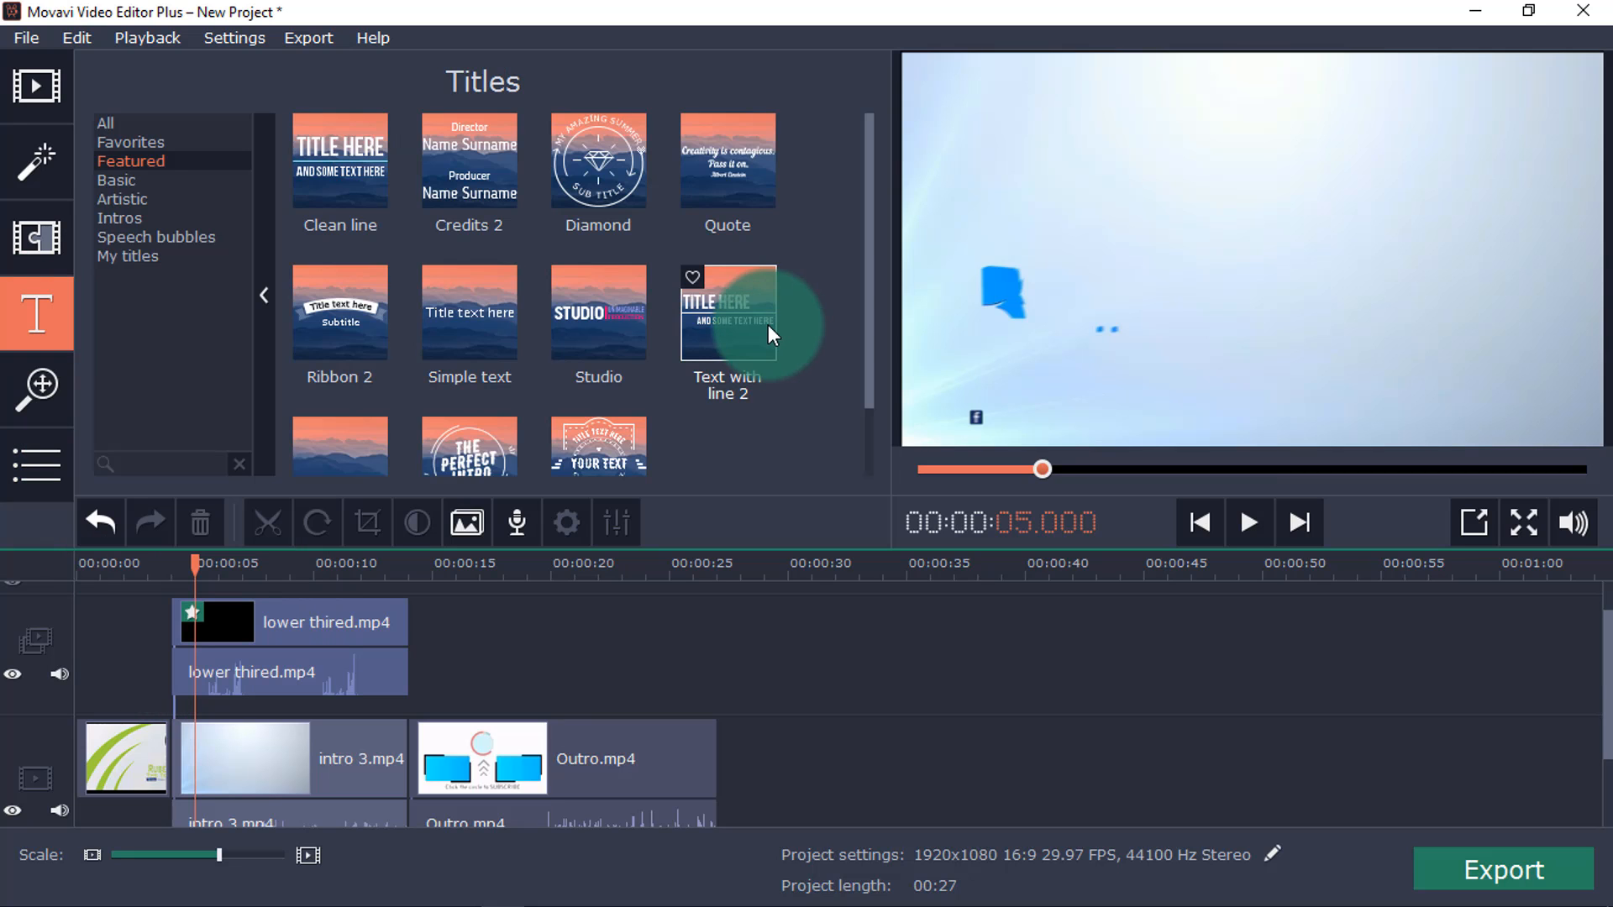
pyautogui.scroll(-2, 768, 325)
pyautogui.click(495, 382)
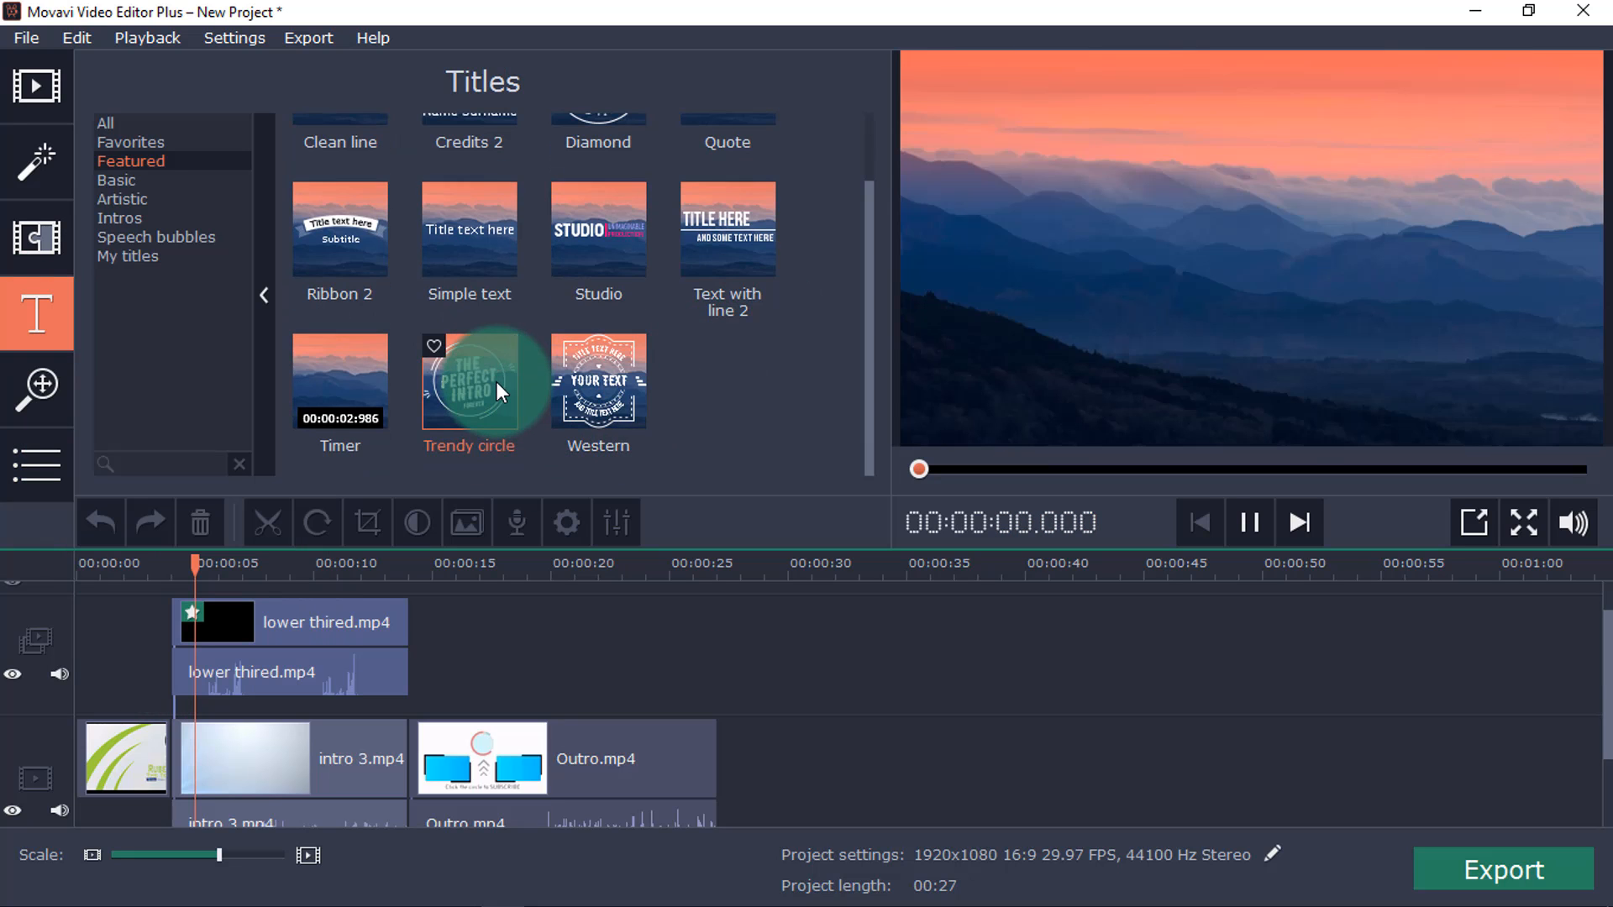
pyautogui.click(637, 399)
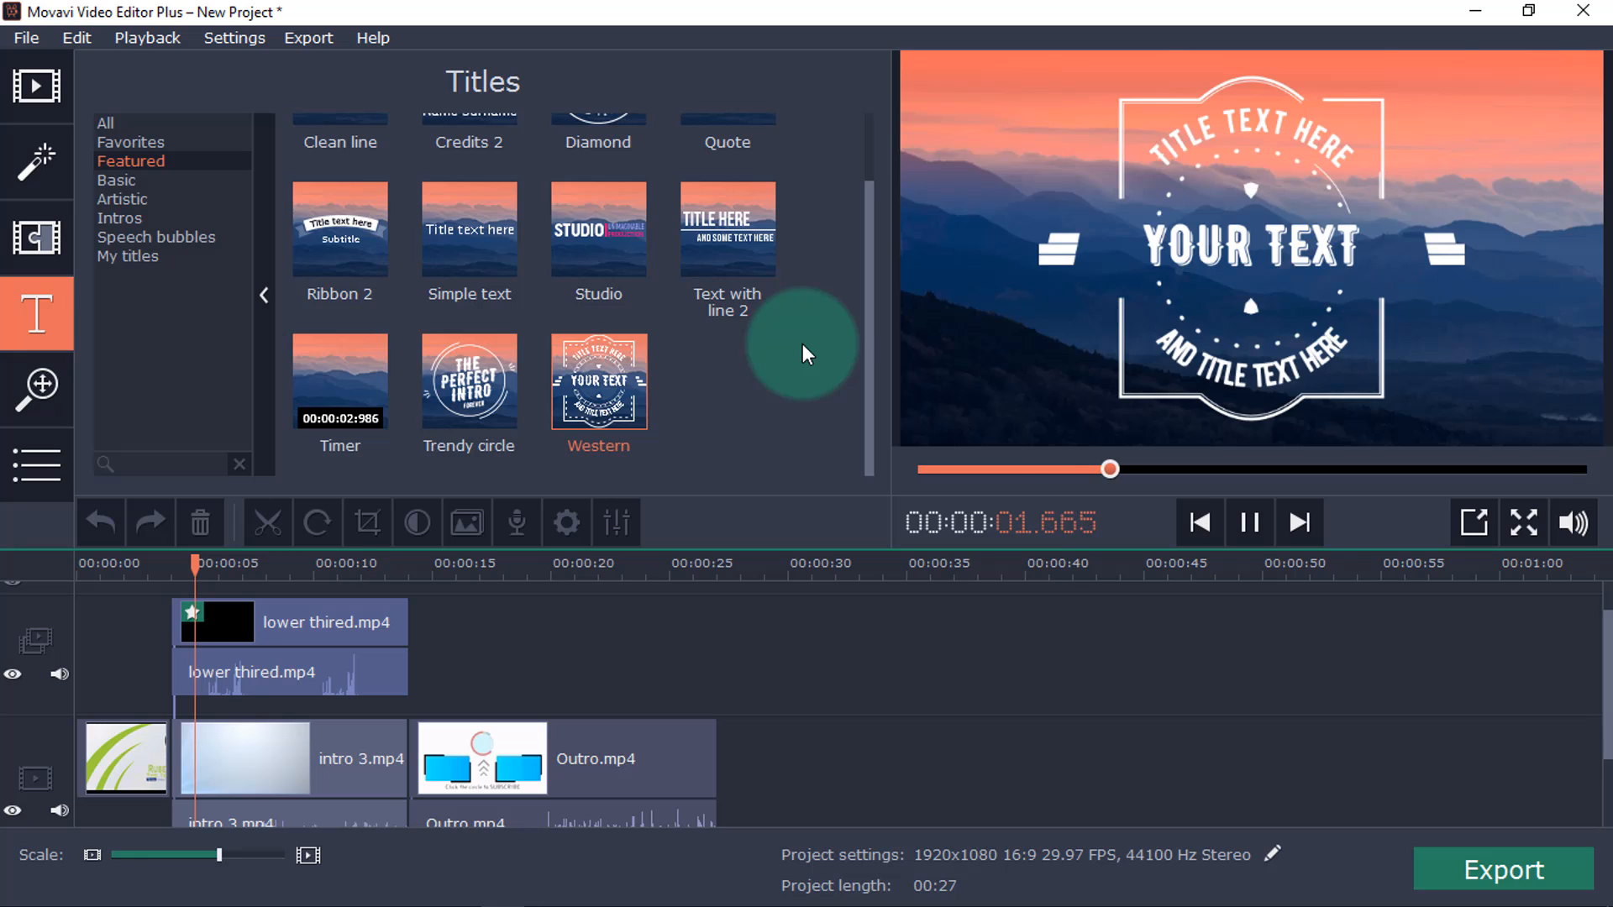
pyautogui.click(115, 181)
pyautogui.click(118, 198)
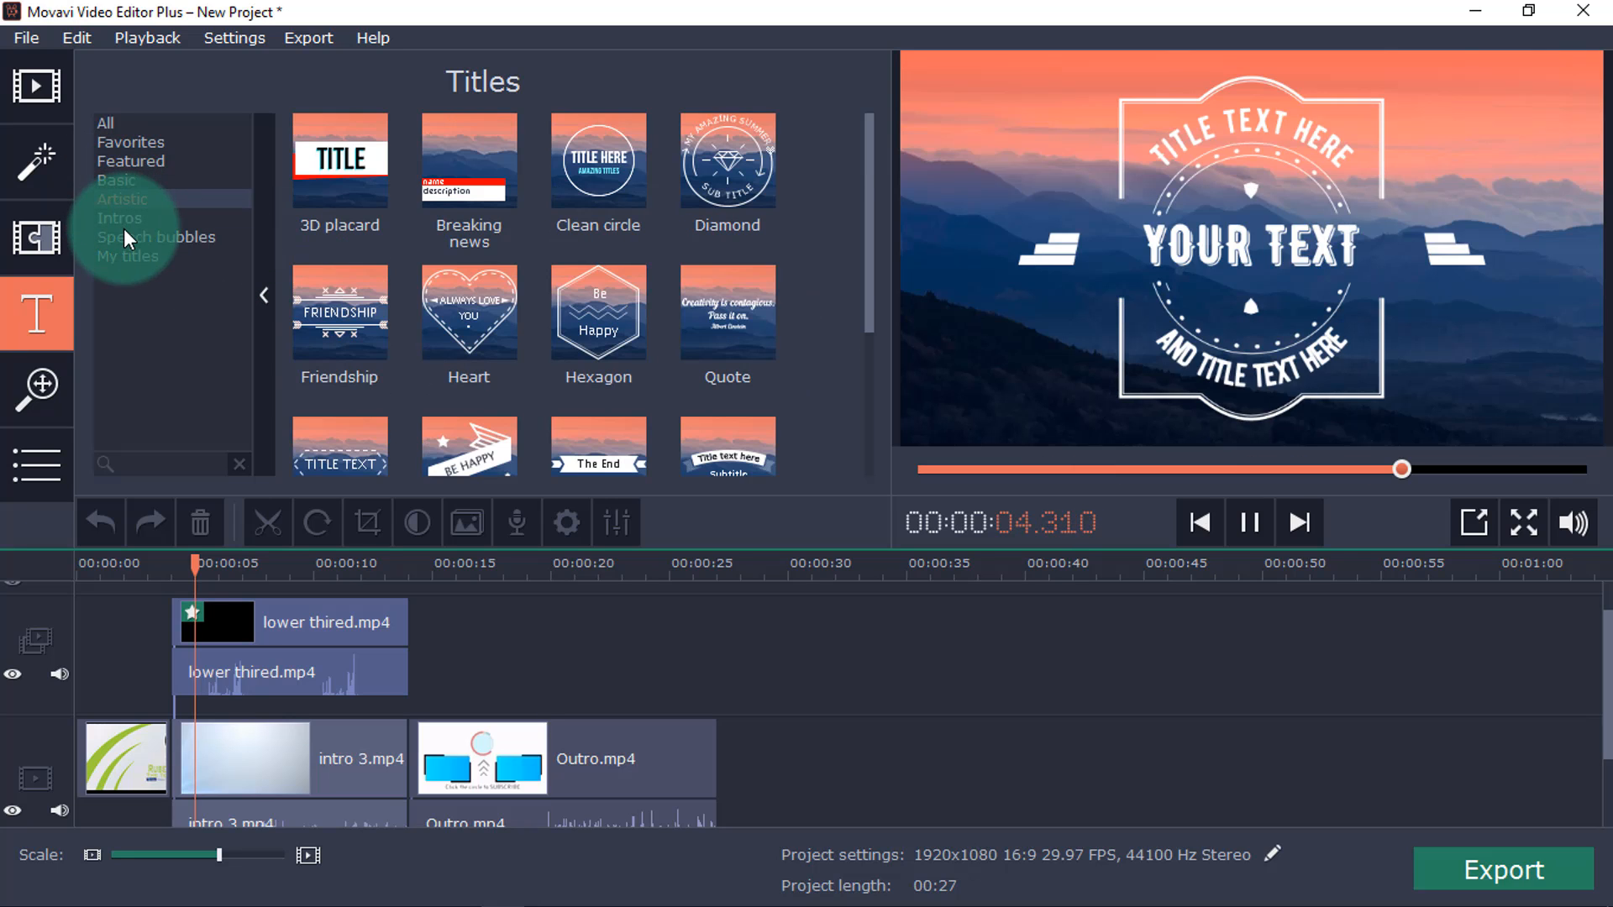
pyautogui.click(124, 232)
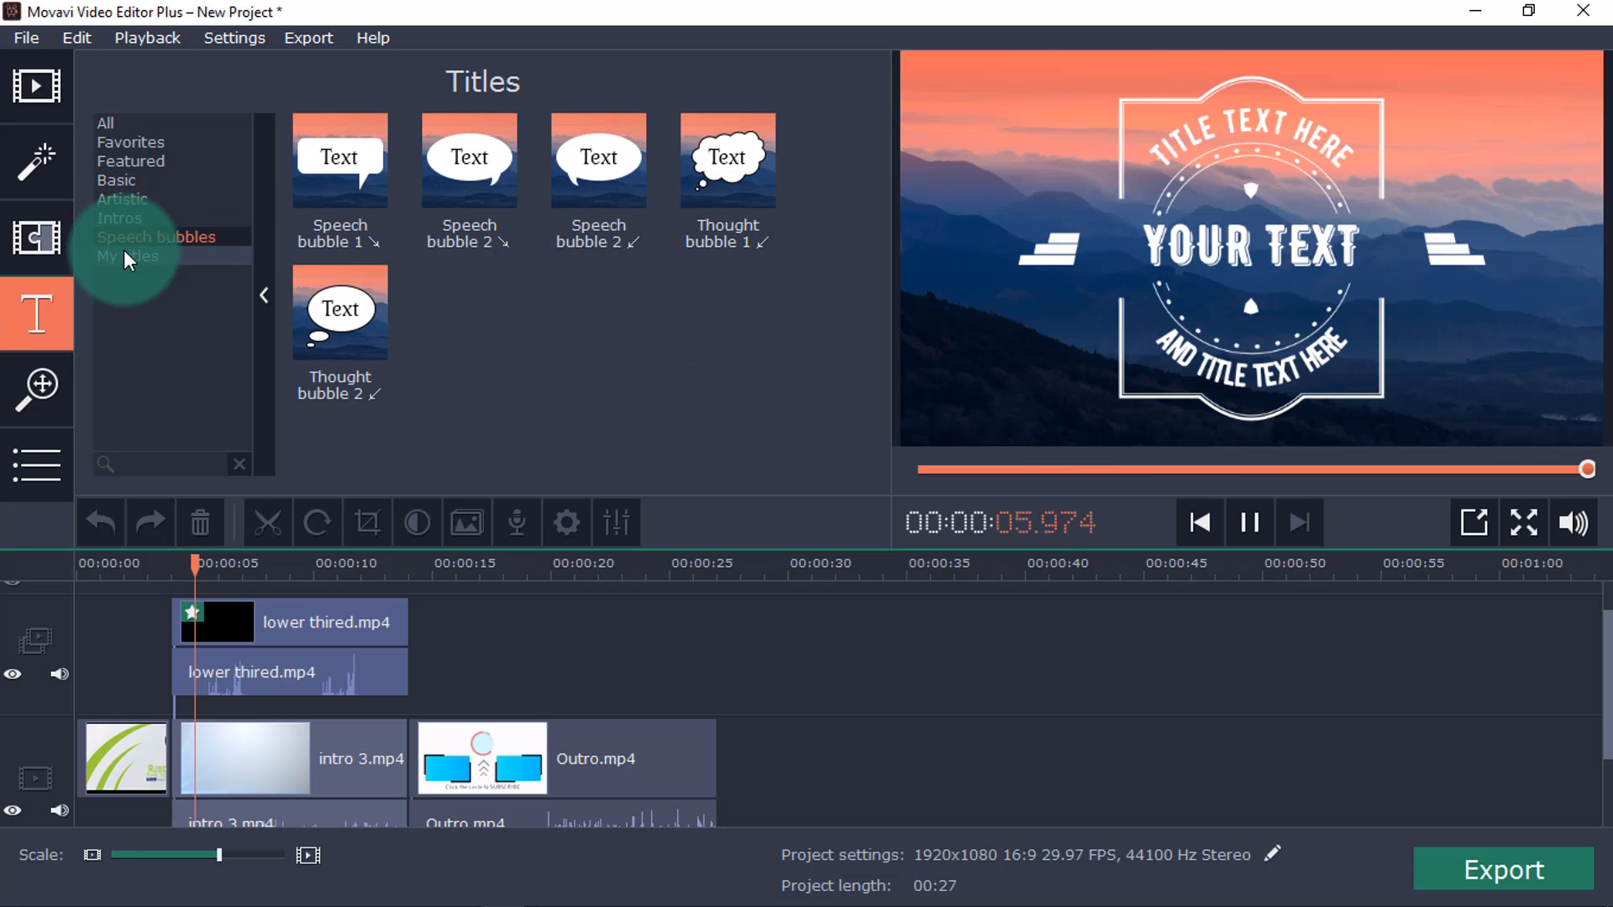
pyautogui.click(124, 252)
pyautogui.click(128, 235)
pyautogui.click(123, 217)
pyautogui.click(361, 184)
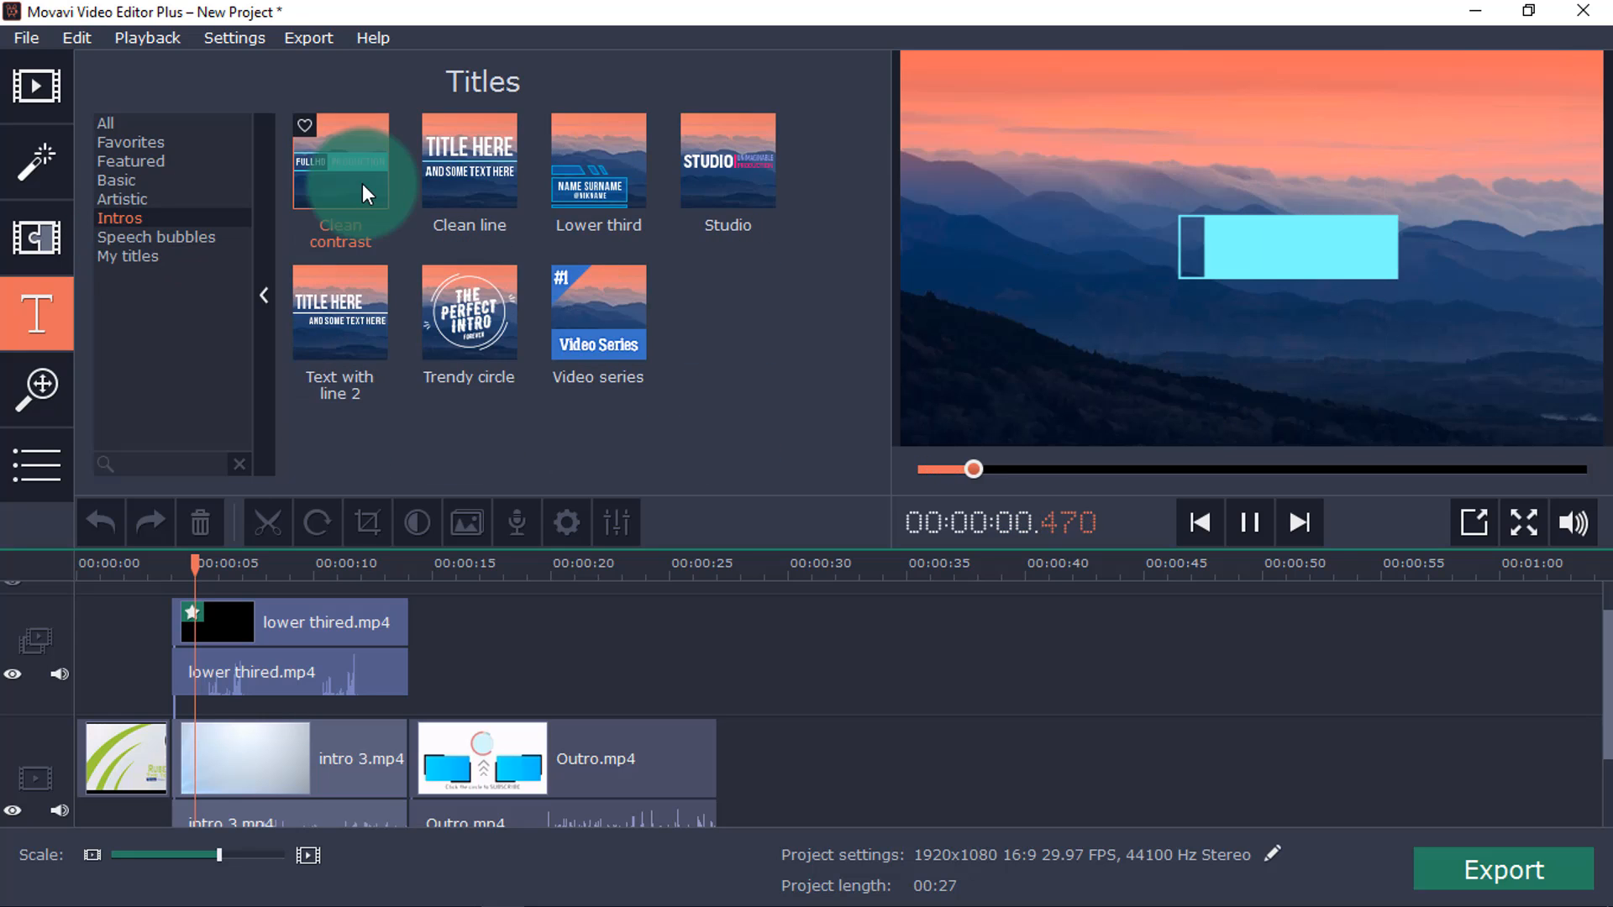
pyautogui.moveTo(361, 183); pyautogui.dragTo(322, 664)
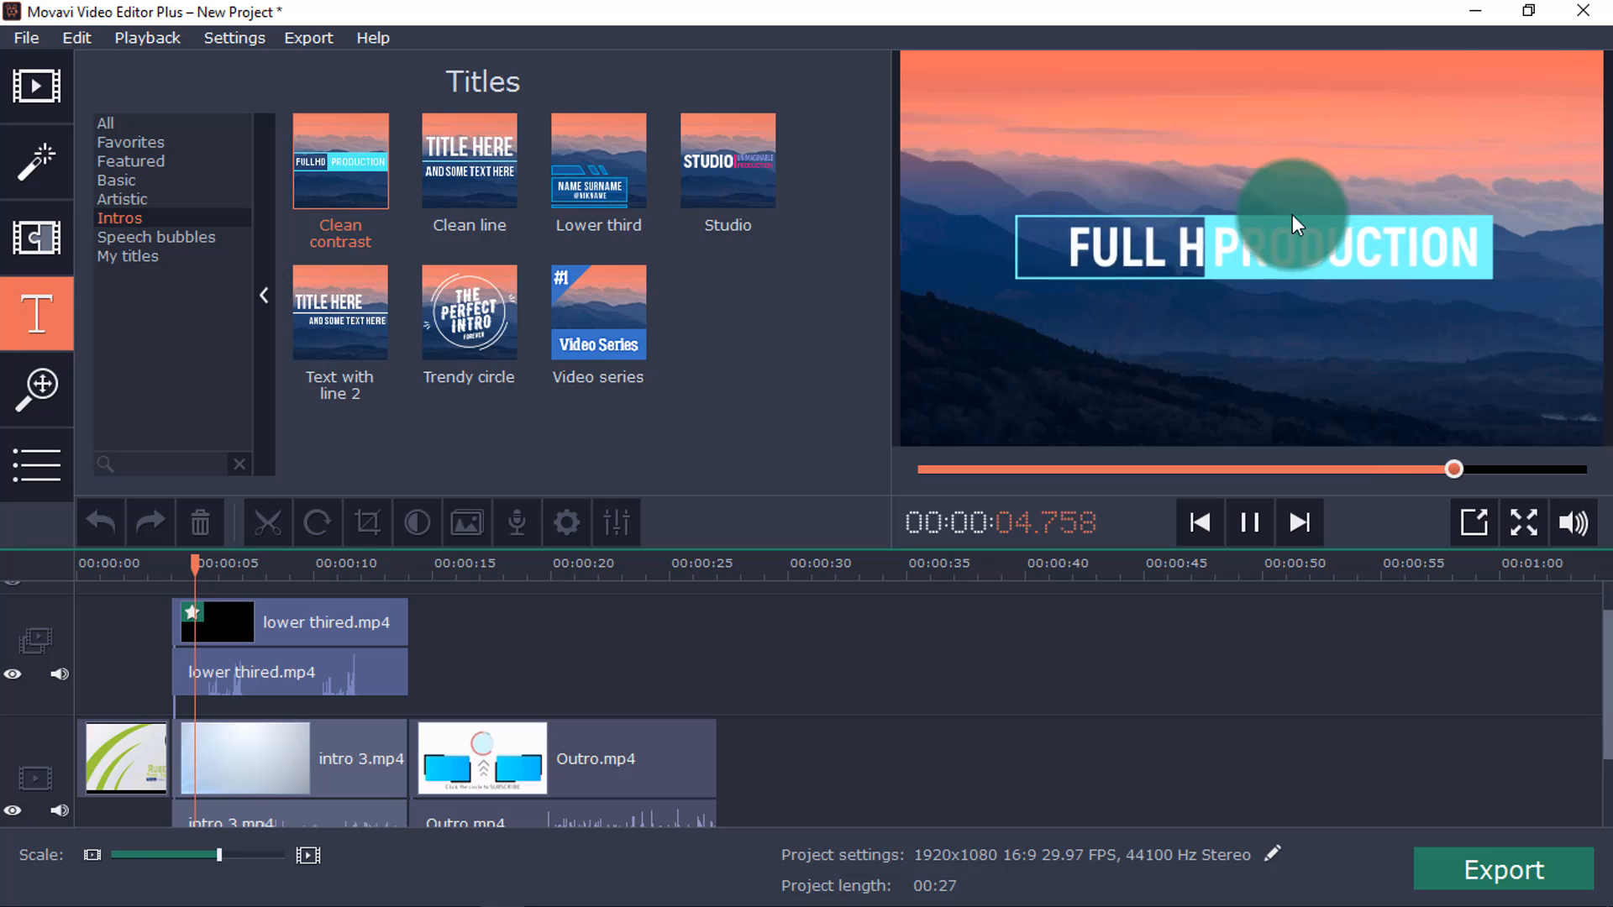
pyautogui.click(127, 161)
pyautogui.click(129, 141)
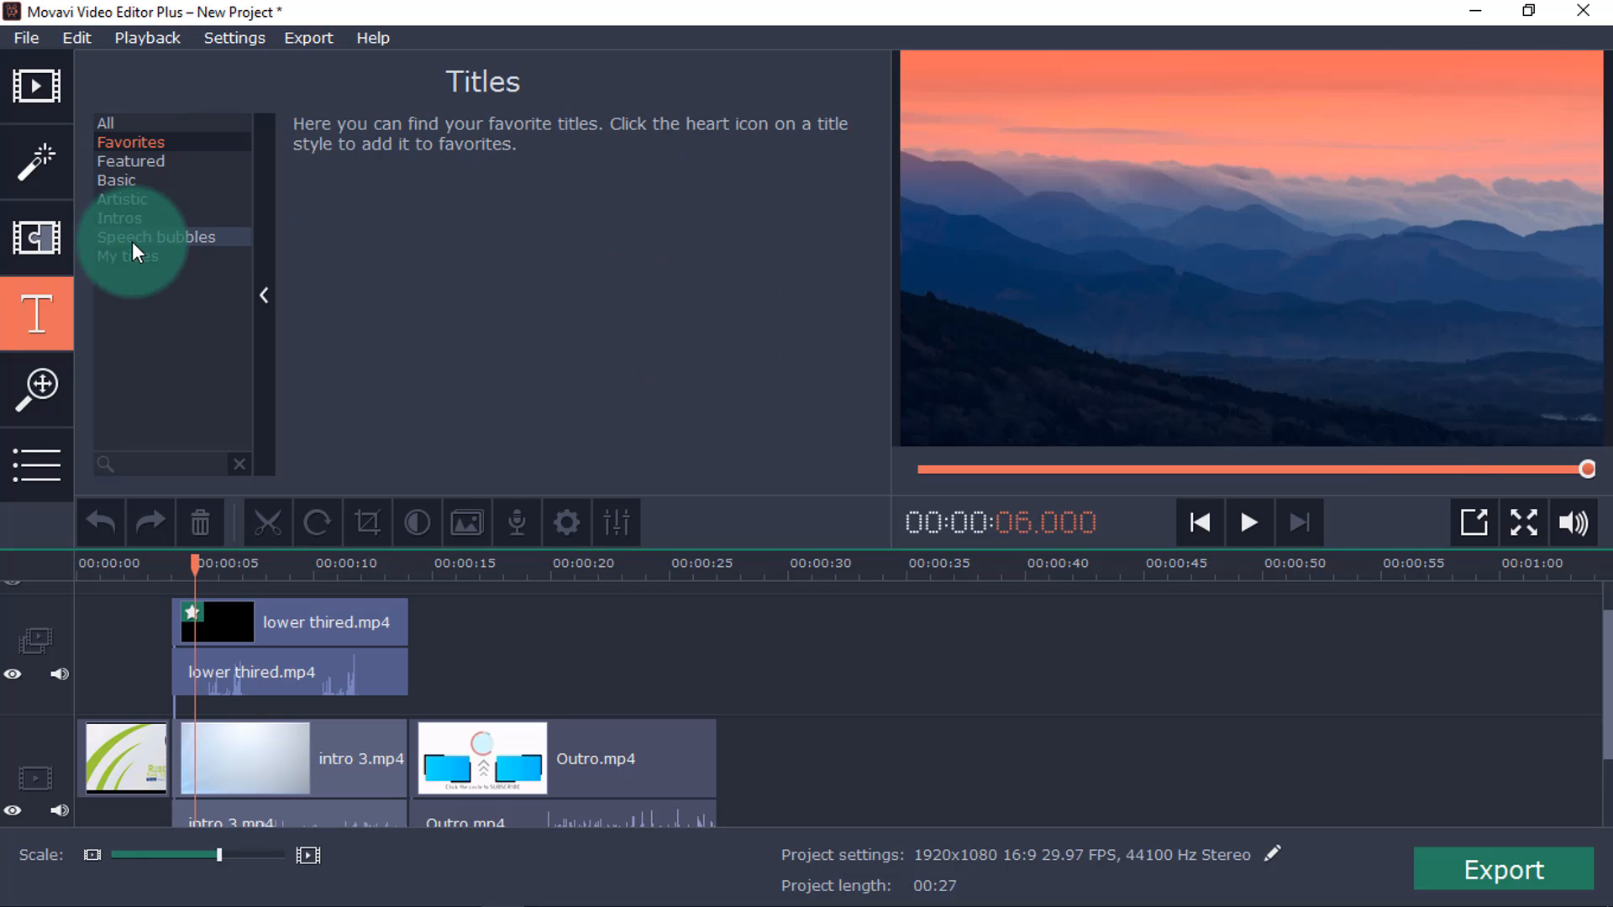
pyautogui.click(133, 240)
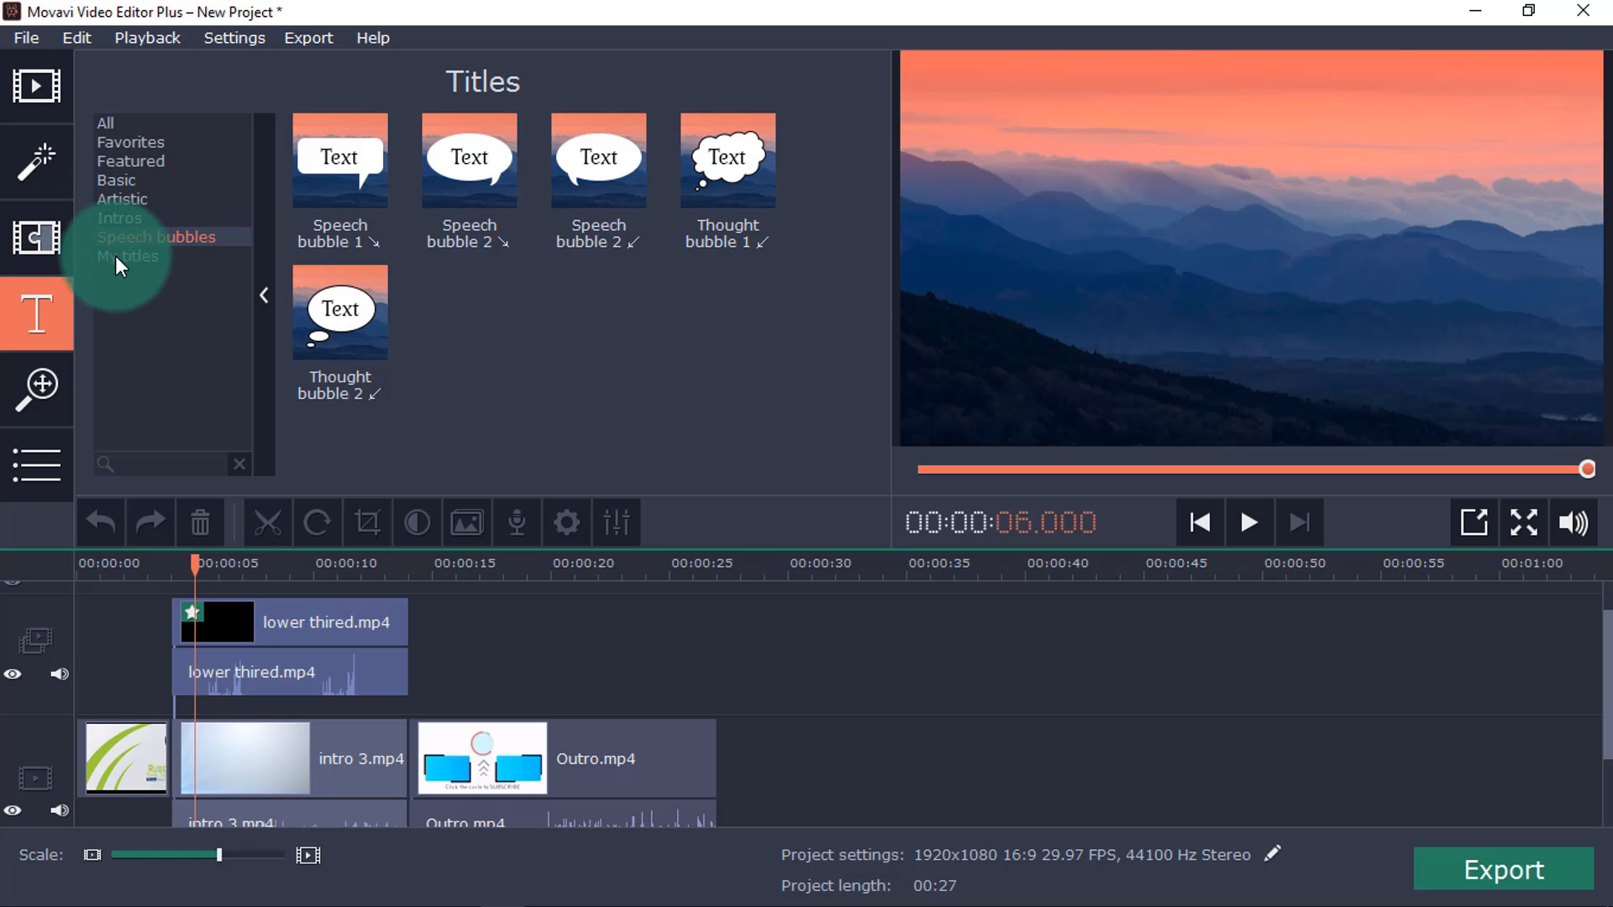
# Add the Shatter - small ↑ transition between the image and intro 3 clips and play it back.
pyautogui.click(12, 241)
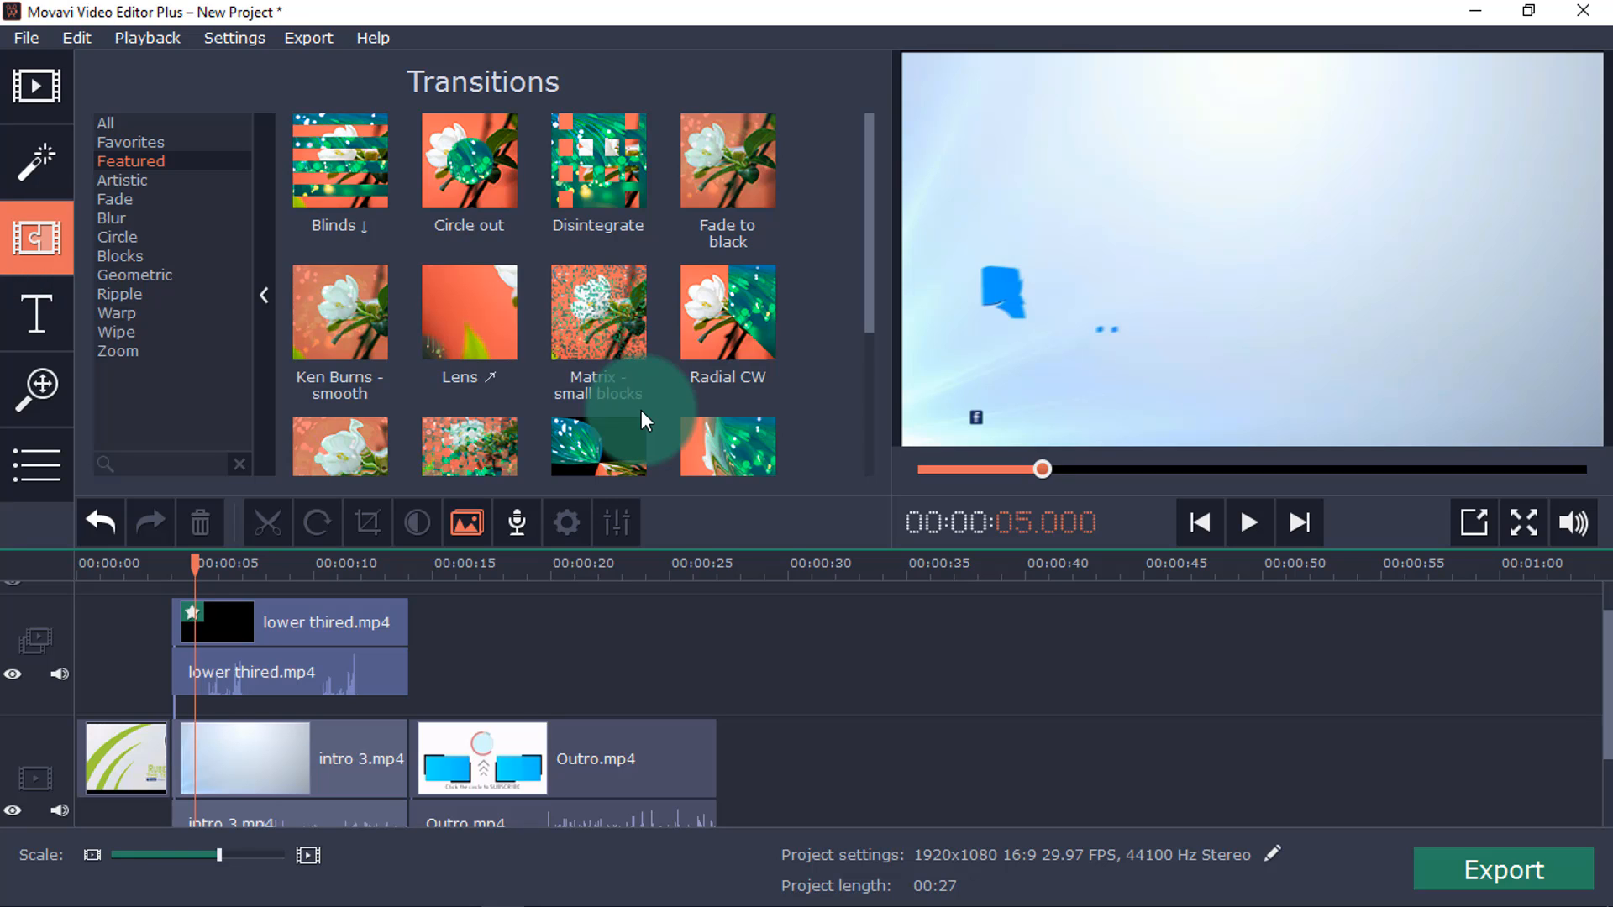
pyautogui.scroll(-1, 706, 395)
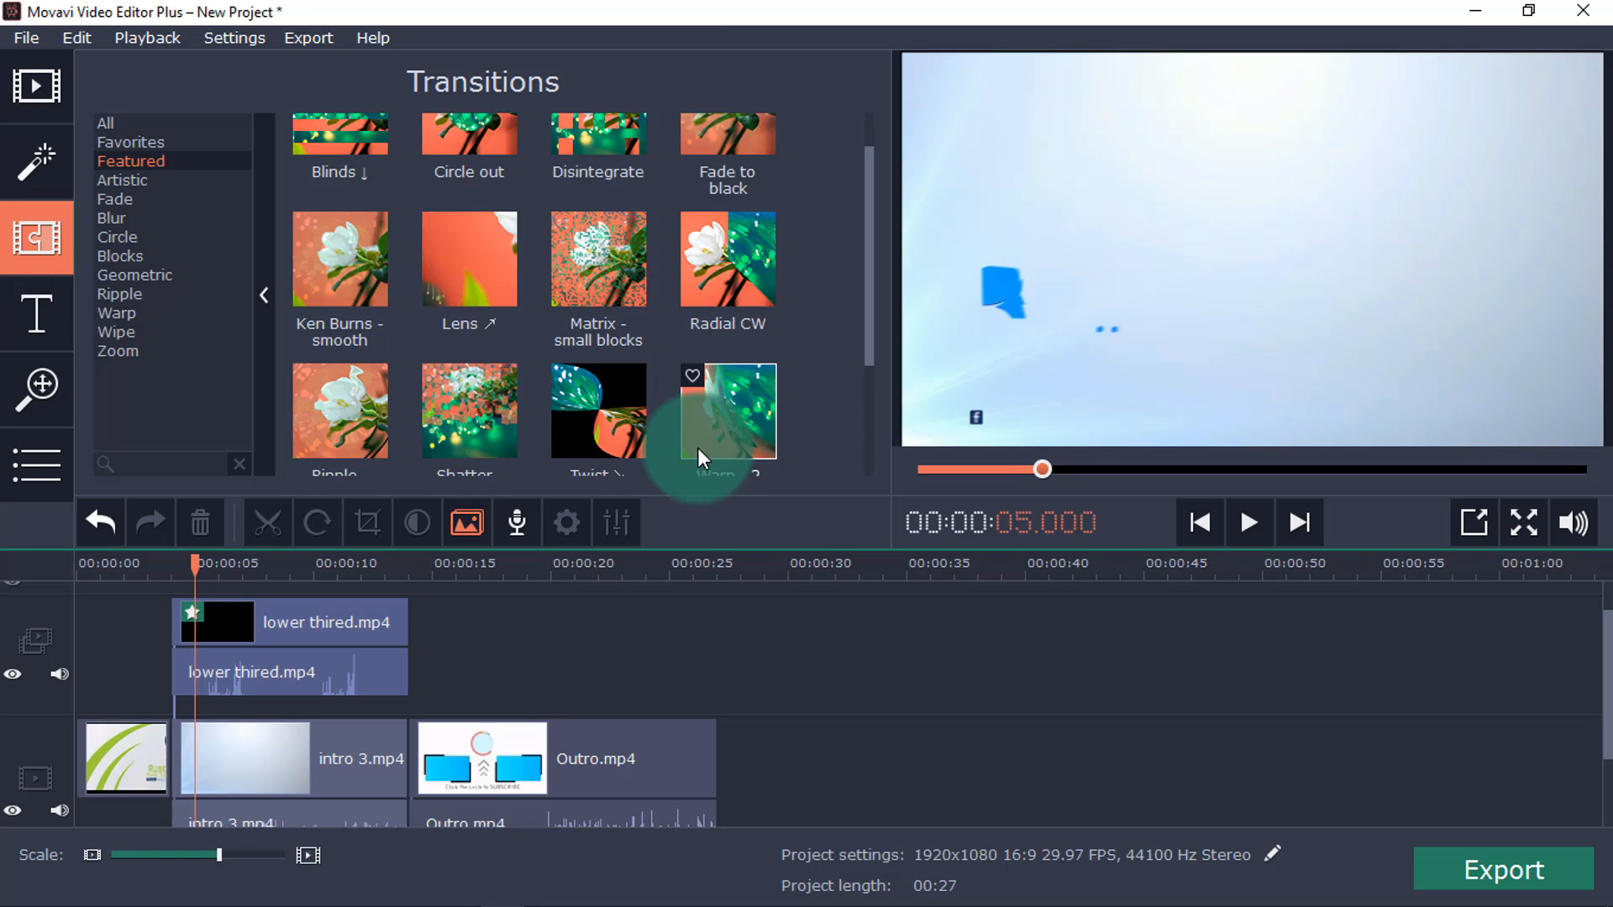
pyautogui.click(483, 409)
pyautogui.moveTo(484, 408); pyautogui.dragTo(158, 688)
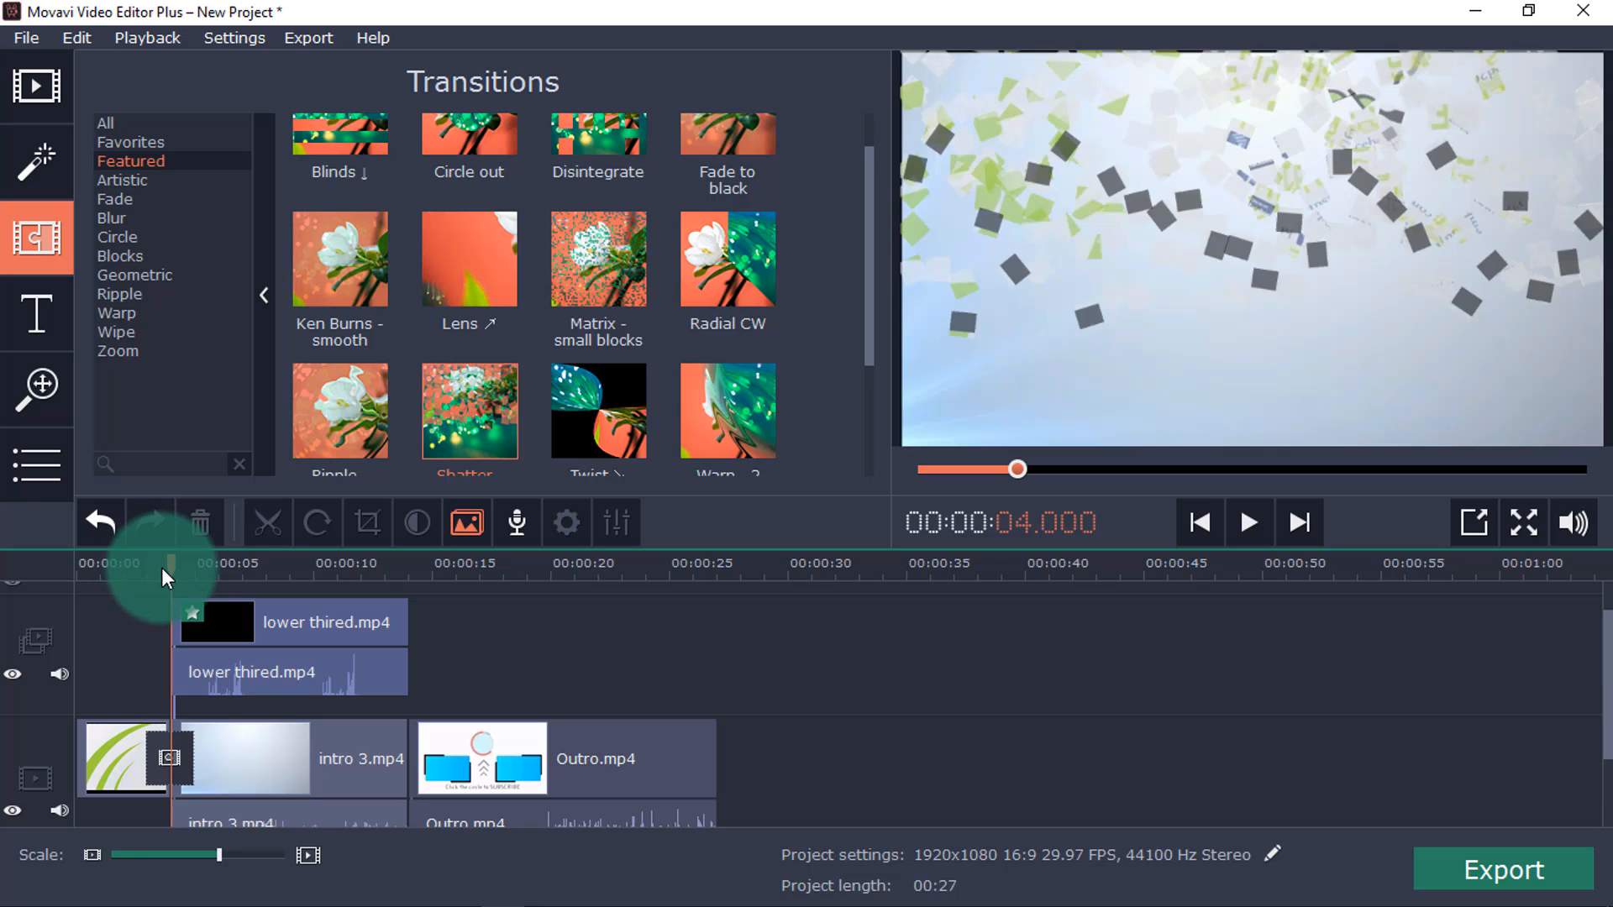
pyautogui.moveTo(164, 568); pyautogui.dragTo(139, 567)
pyautogui.click(1249, 522)
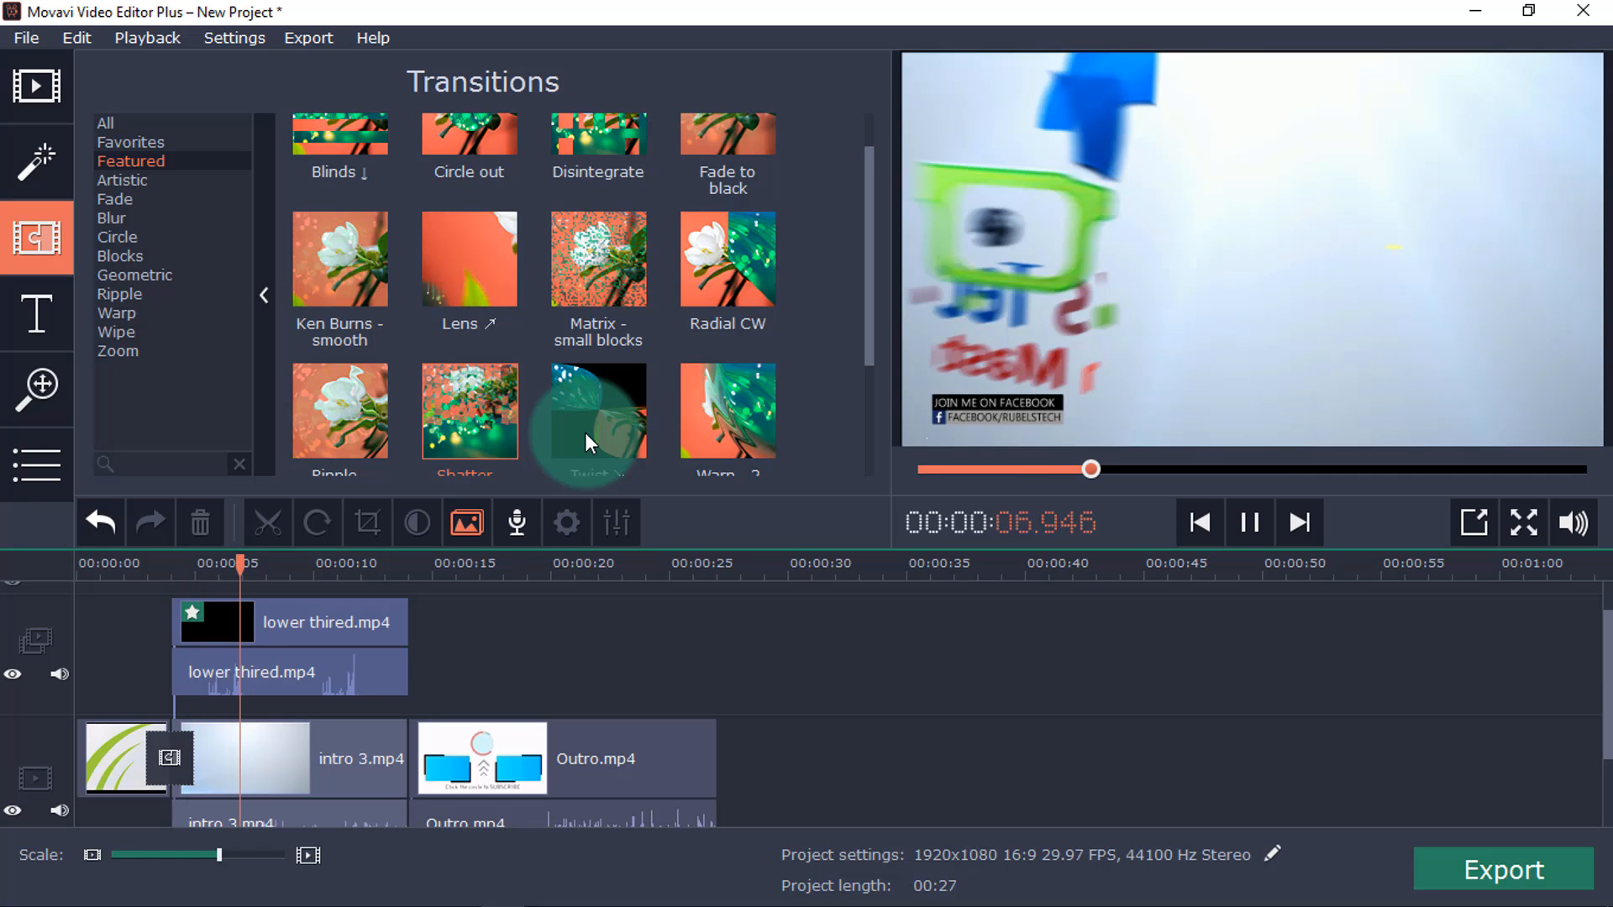
# Preview the Twist and Wipe transitions under Featured, and Gradient ↓ and Ken Burns - sharp under Fade.
pyautogui.click(585, 431)
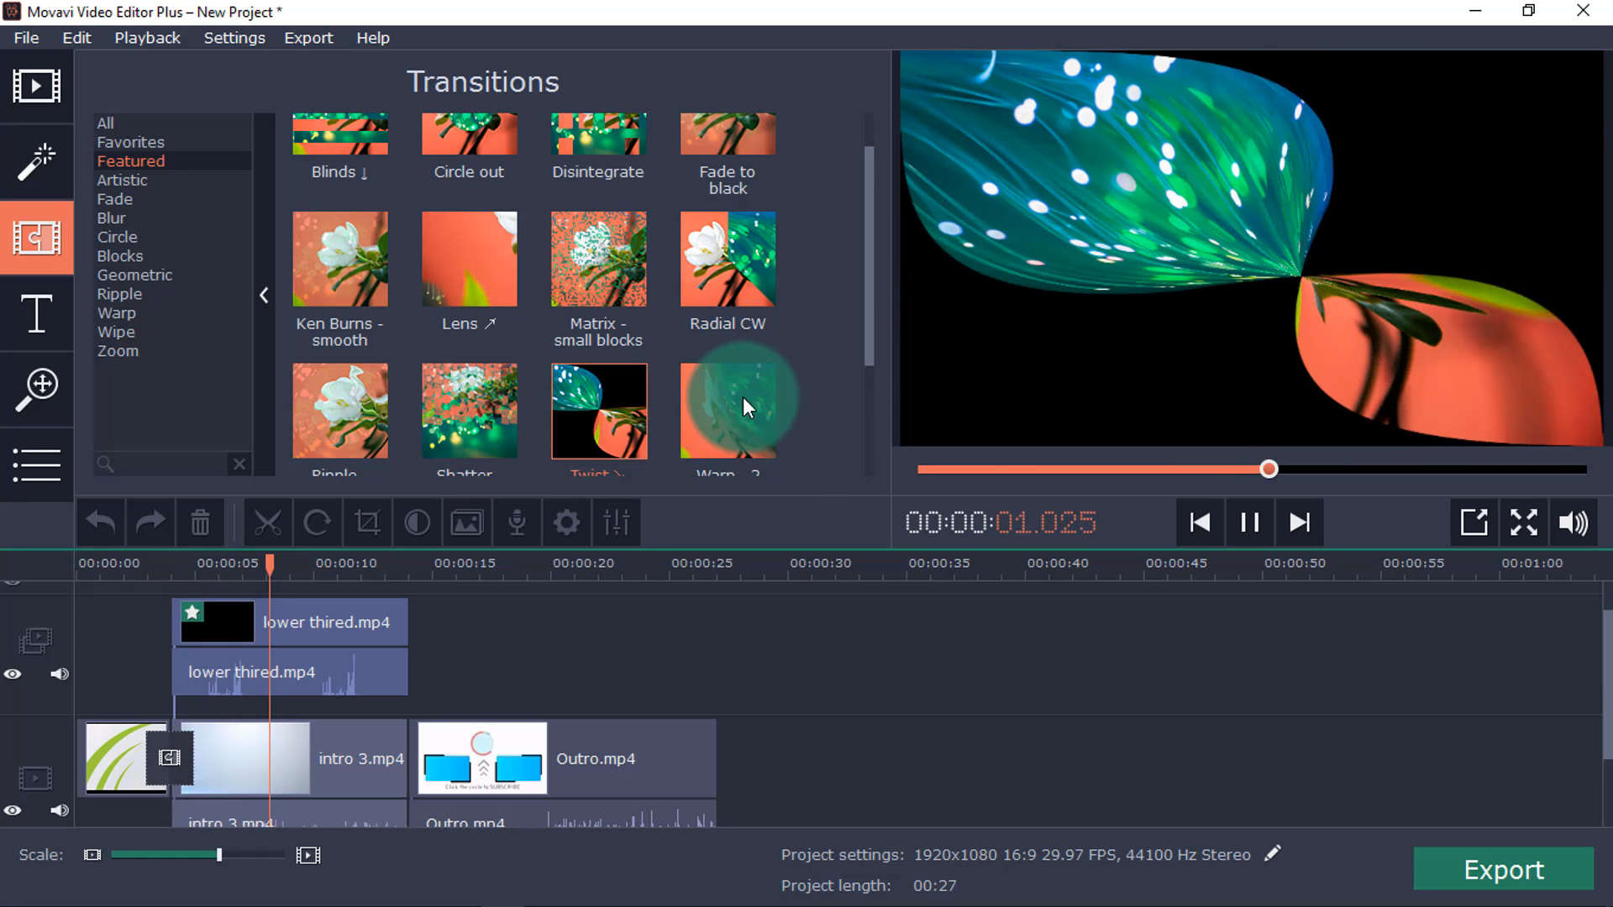
pyautogui.click(743, 383)
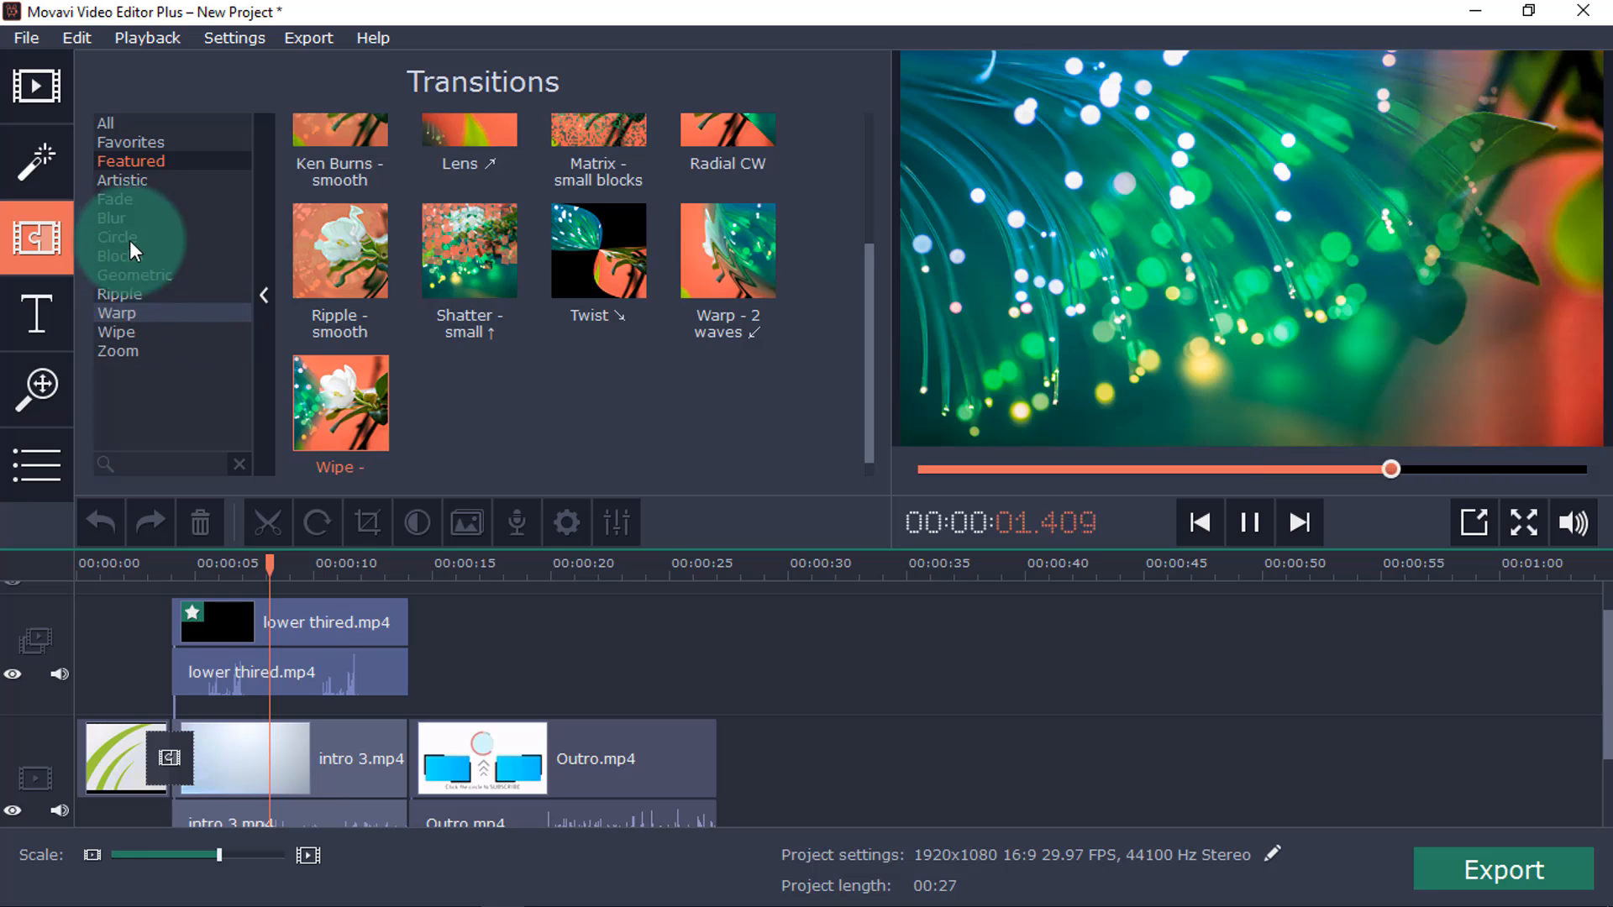
pyautogui.click(128, 199)
pyautogui.click(484, 340)
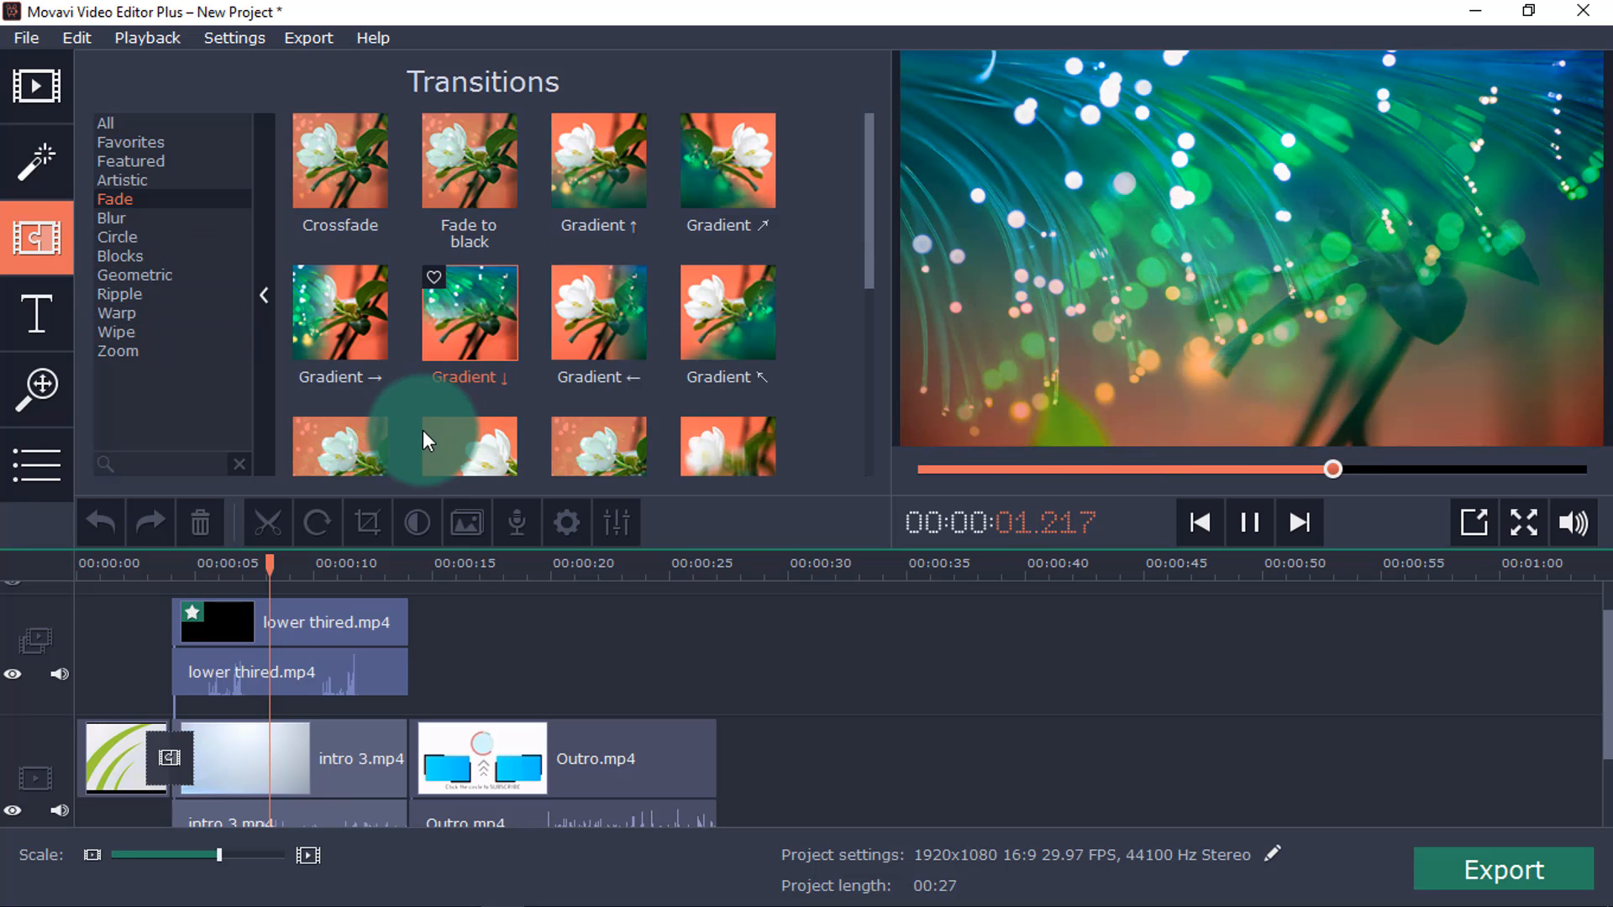
pyautogui.scroll(-1, 420, 441)
pyautogui.click(477, 398)
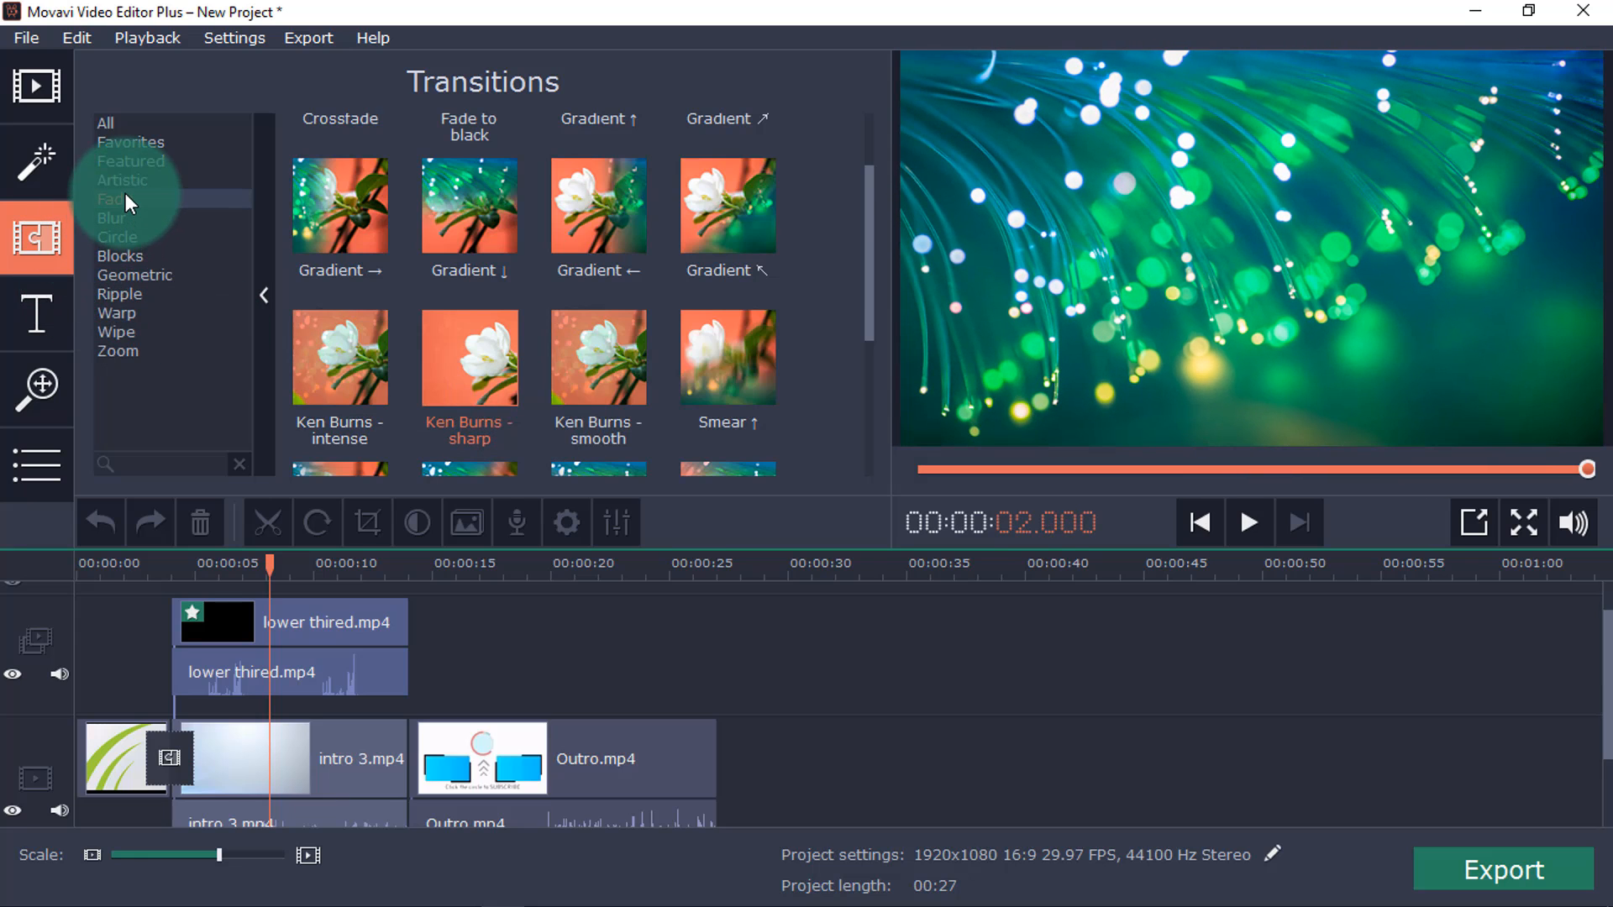
# Apply the Tilt-shift - middle filter to the intro 3 clip and go to about 6.8 seconds on the timeline.
pyautogui.click(63, 166)
pyautogui.click(613, 424)
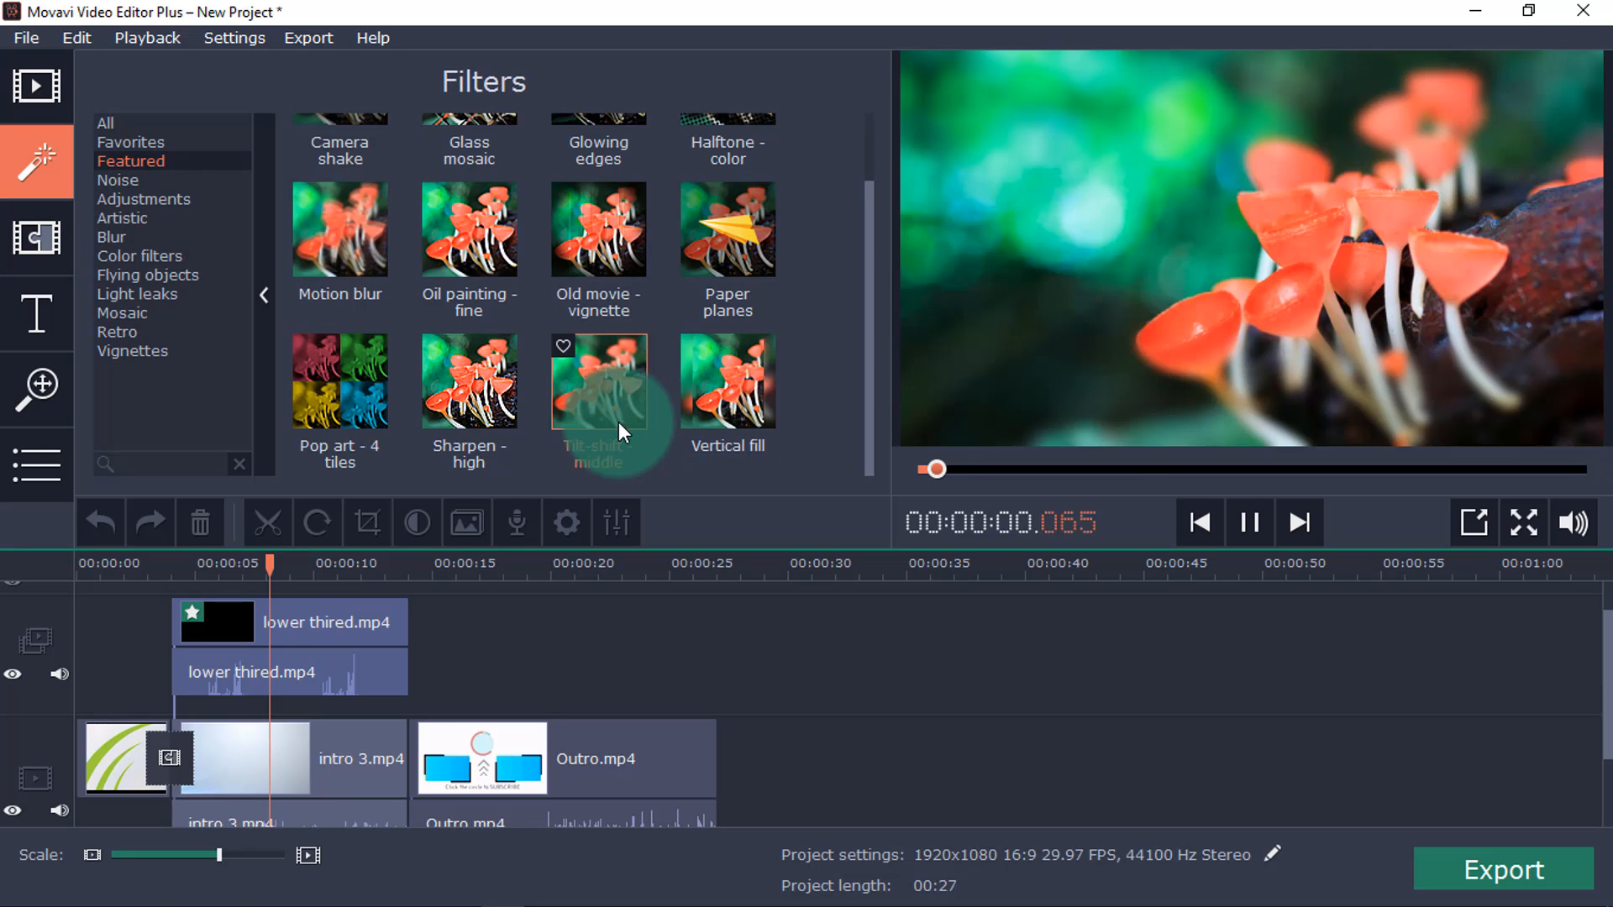
pyautogui.moveTo(764, 411); pyautogui.dragTo(225, 728)
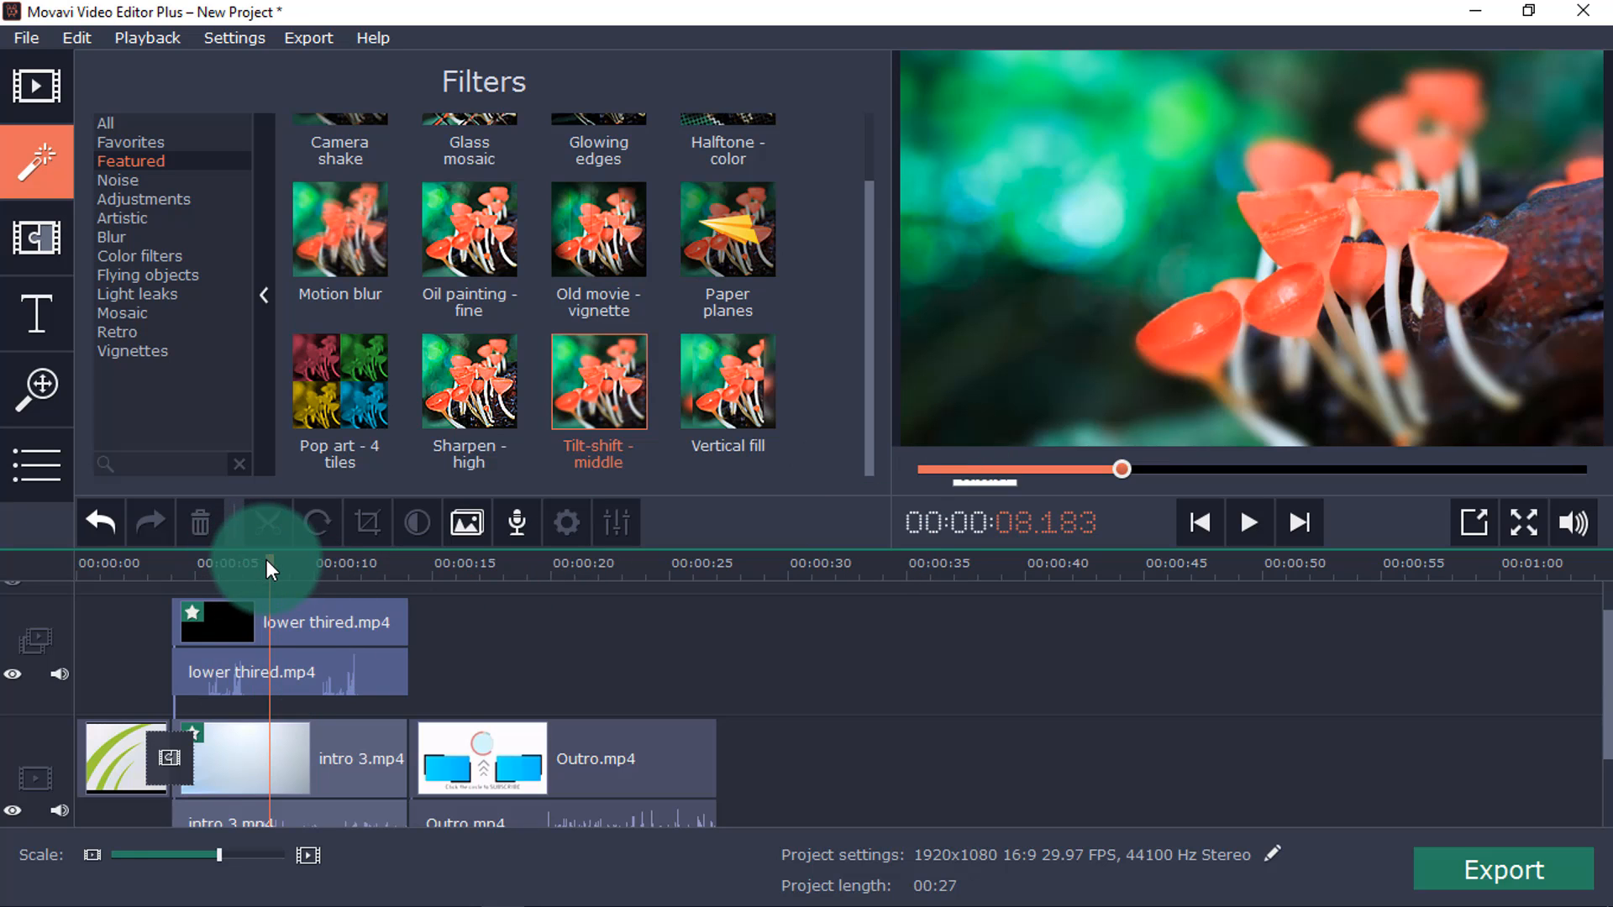
pyautogui.click(239, 571)
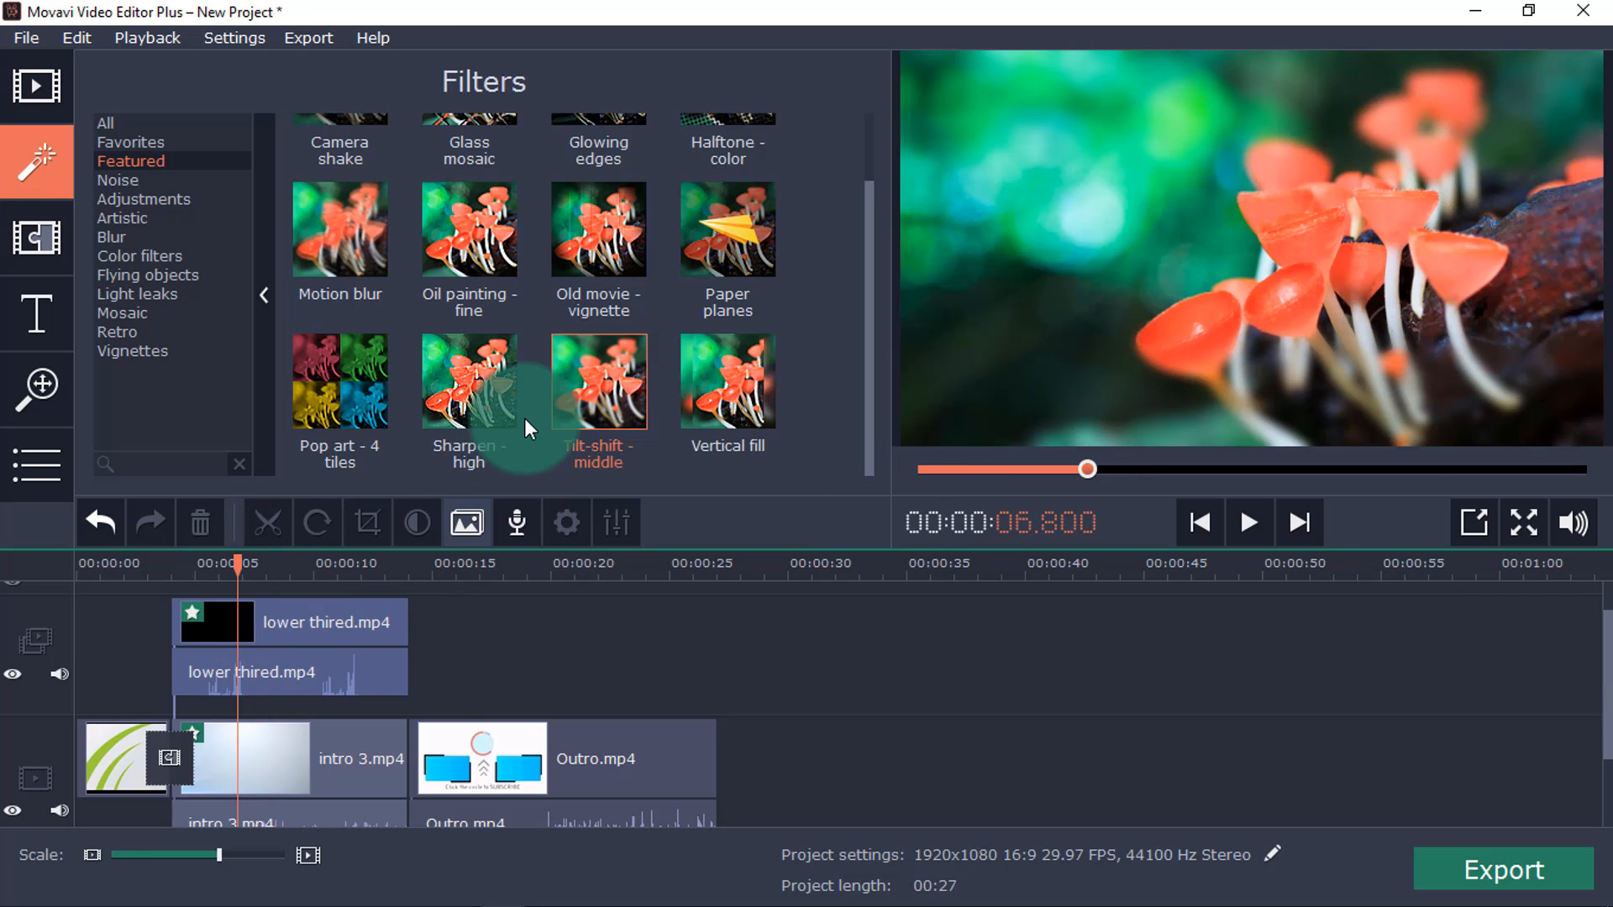
# Apply the Paper planes filter to the intro 3 clip and play back the result.
pyautogui.click(1247, 524)
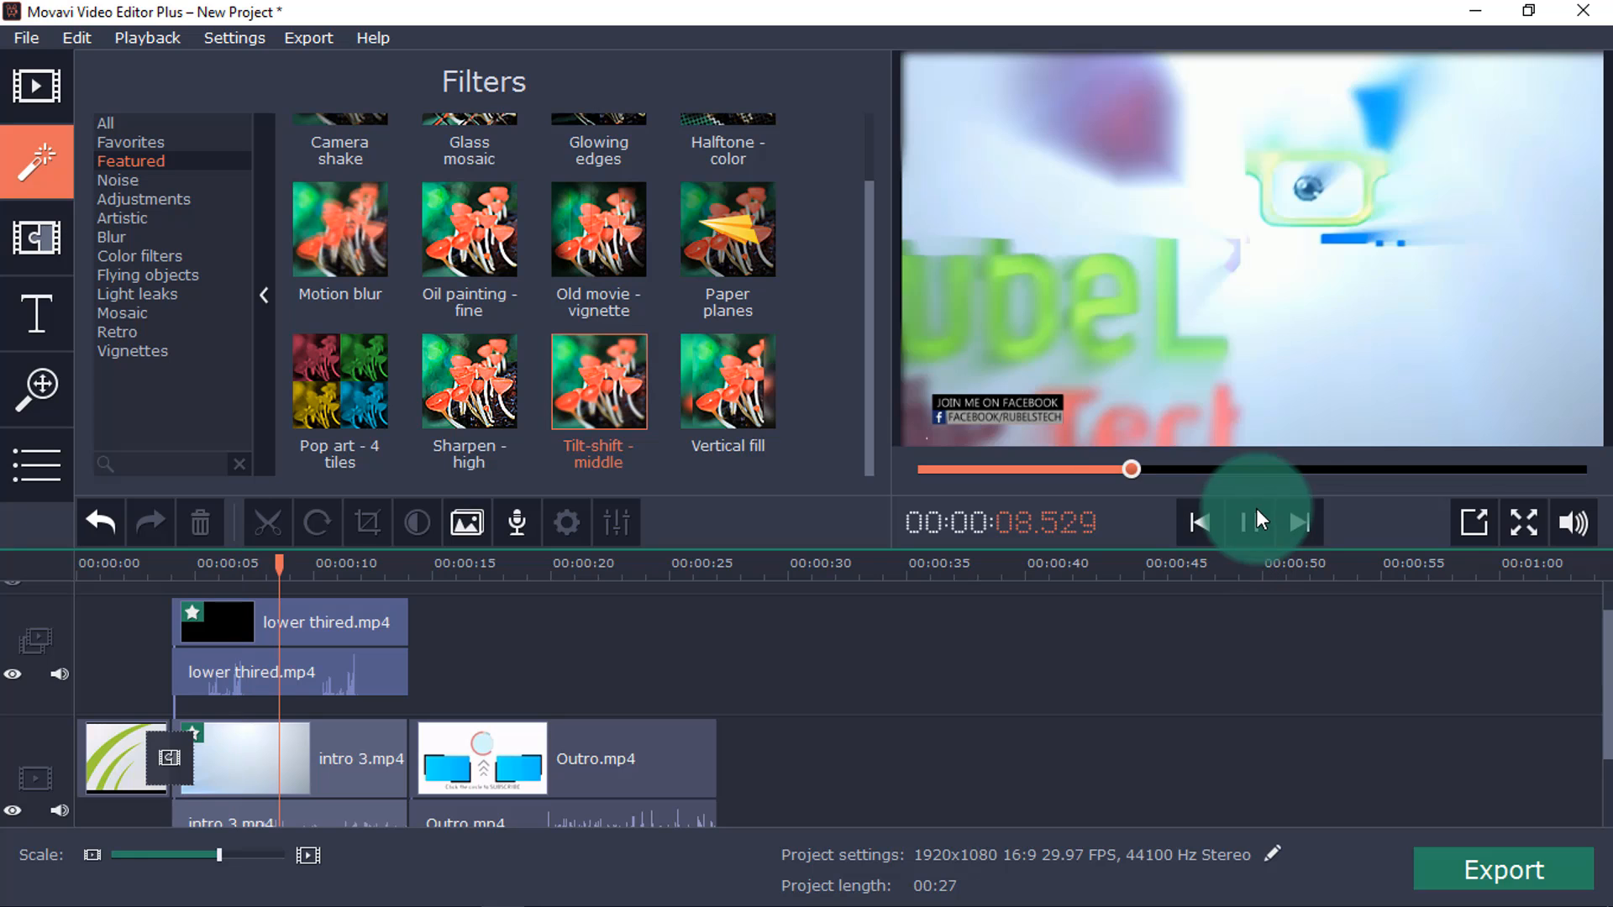
pyautogui.click(702, 241)
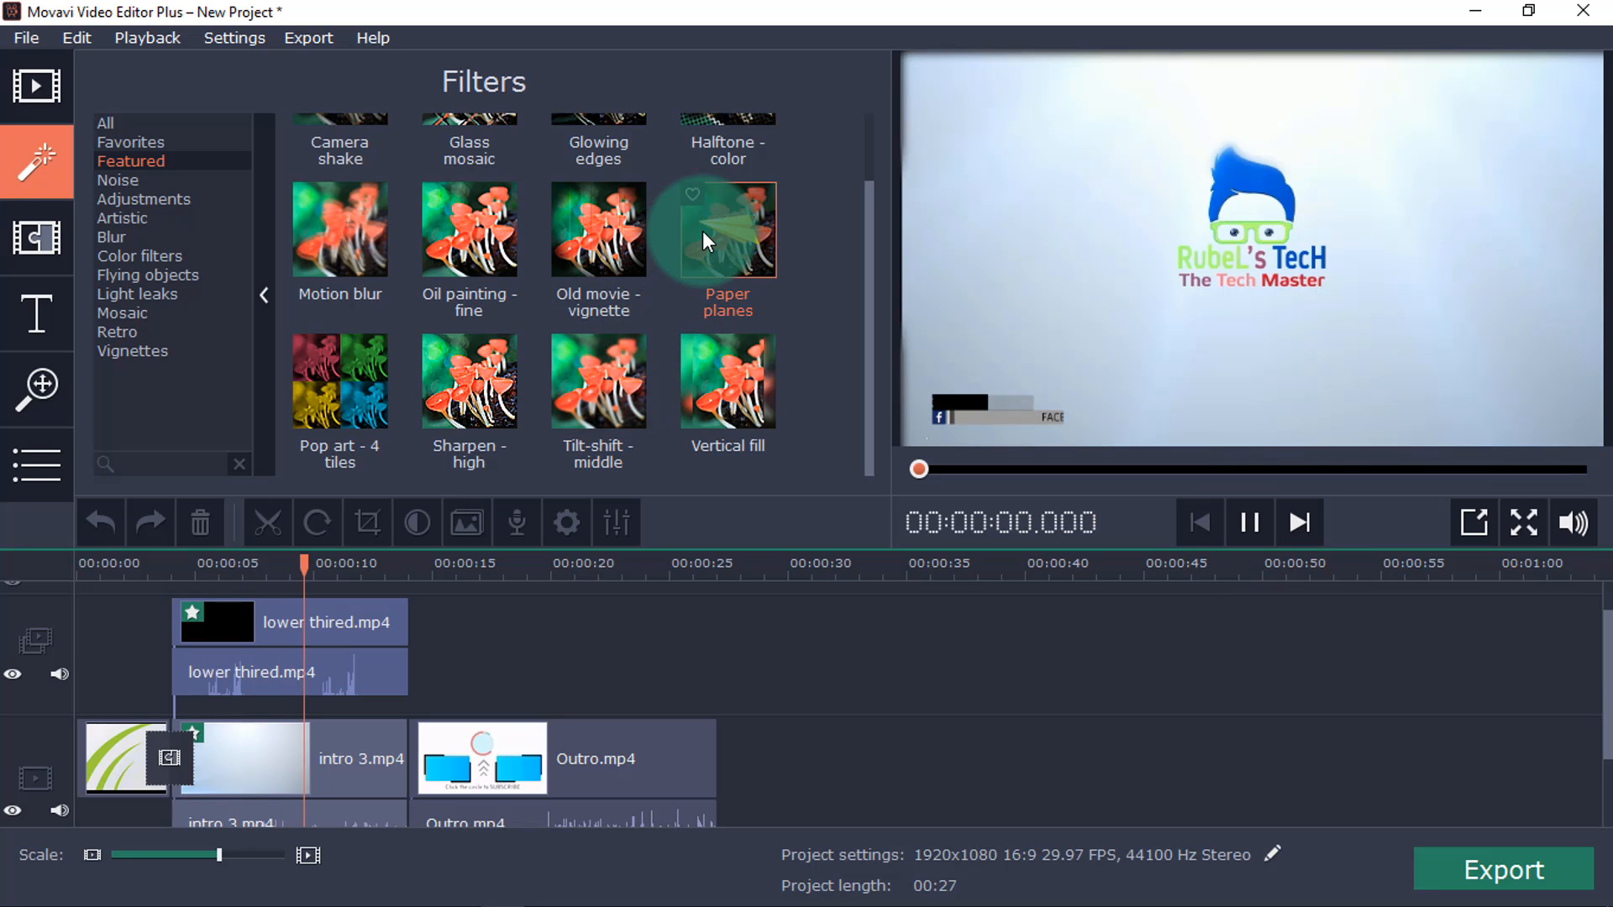
pyautogui.moveTo(719, 223); pyautogui.dragTo(262, 691)
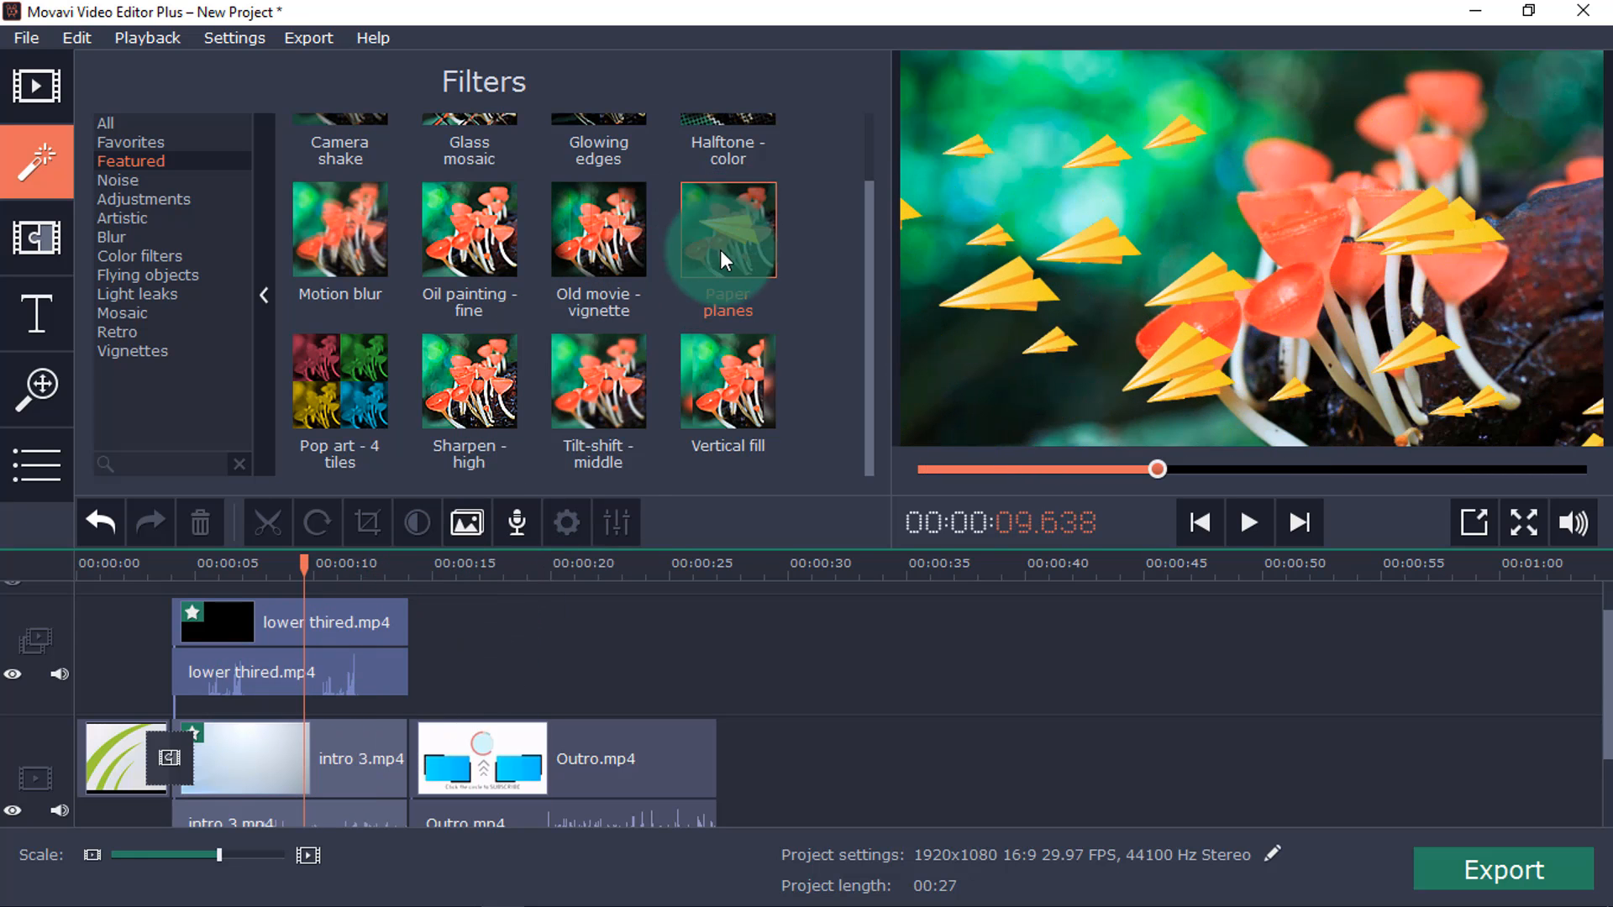
pyautogui.moveTo(728, 234); pyautogui.dragTo(536, 632)
pyautogui.click(498, 663)
pyautogui.click(264, 707)
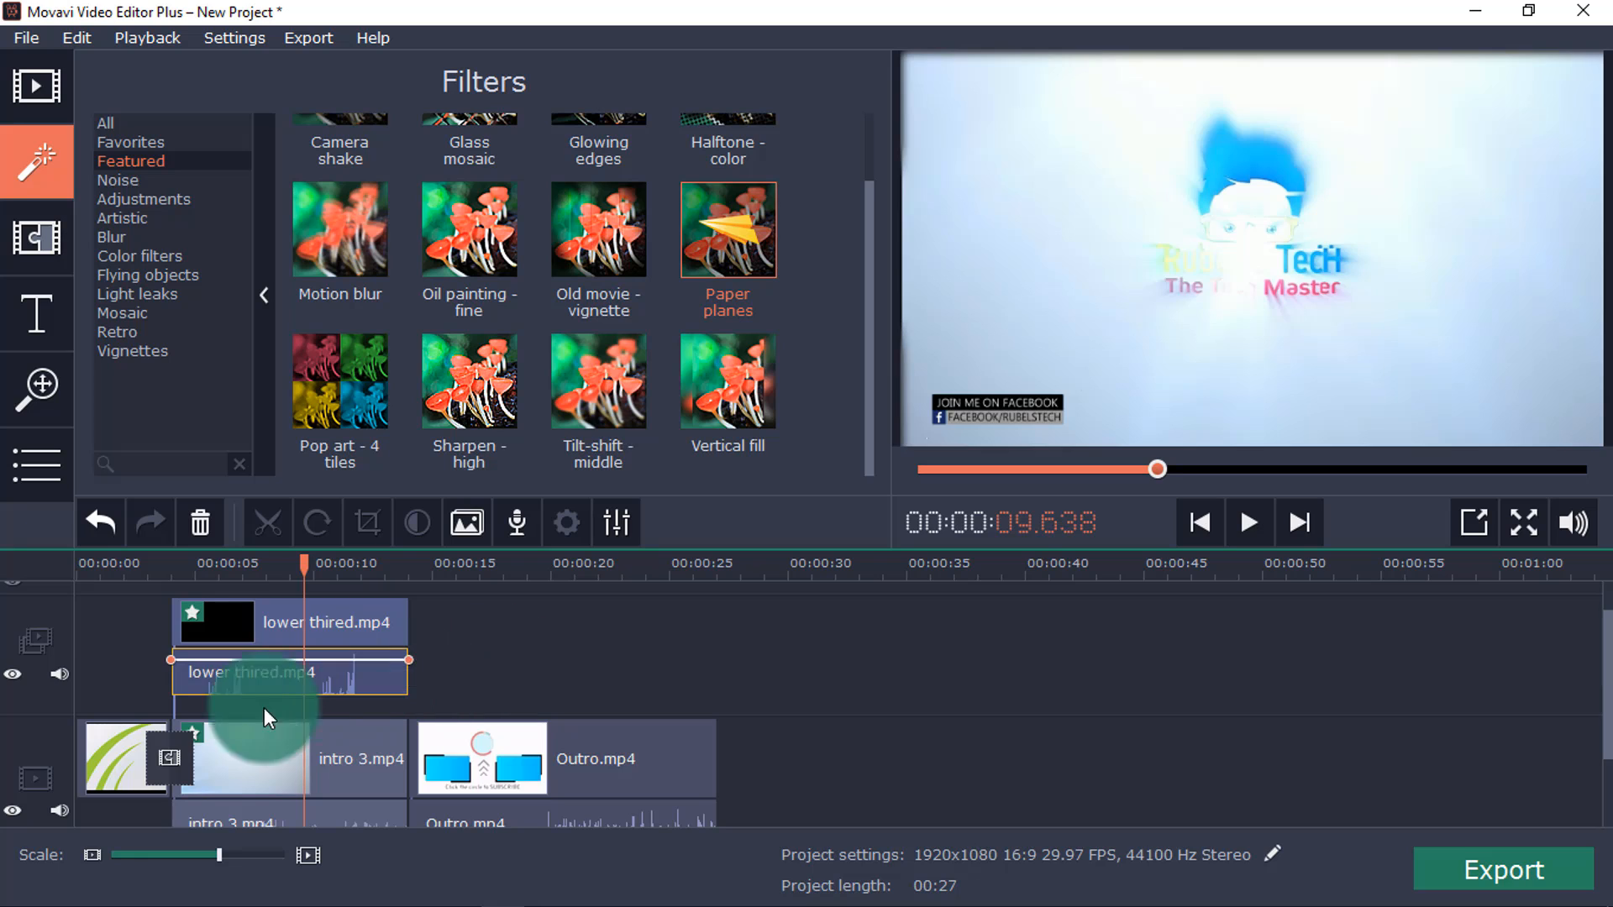
pyautogui.click(1248, 523)
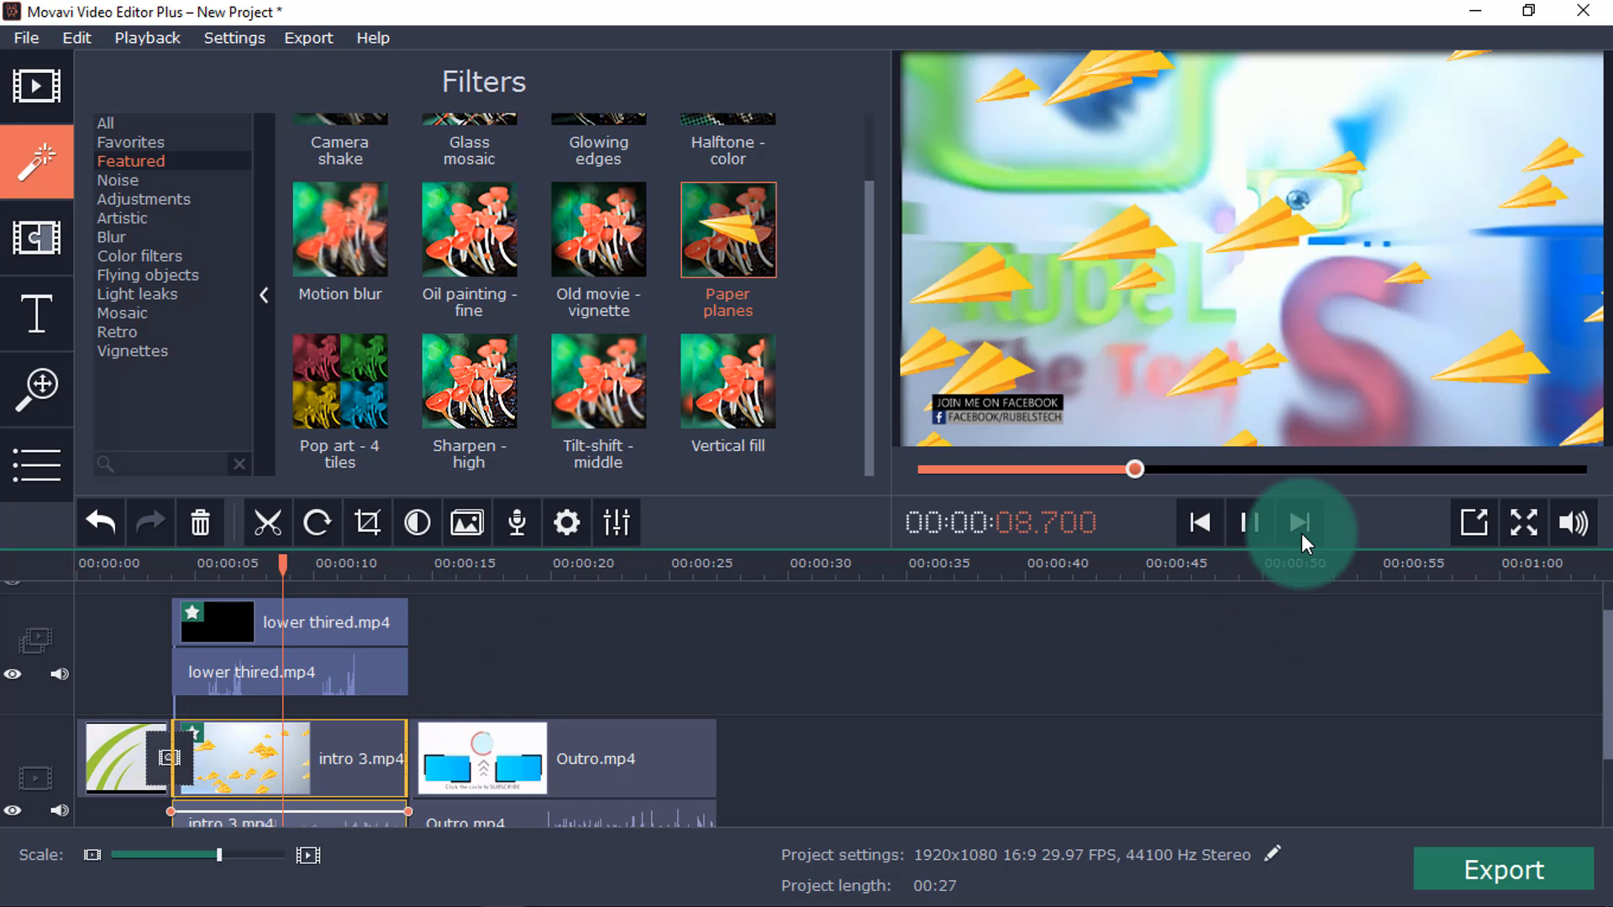
pyautogui.click(1260, 521)
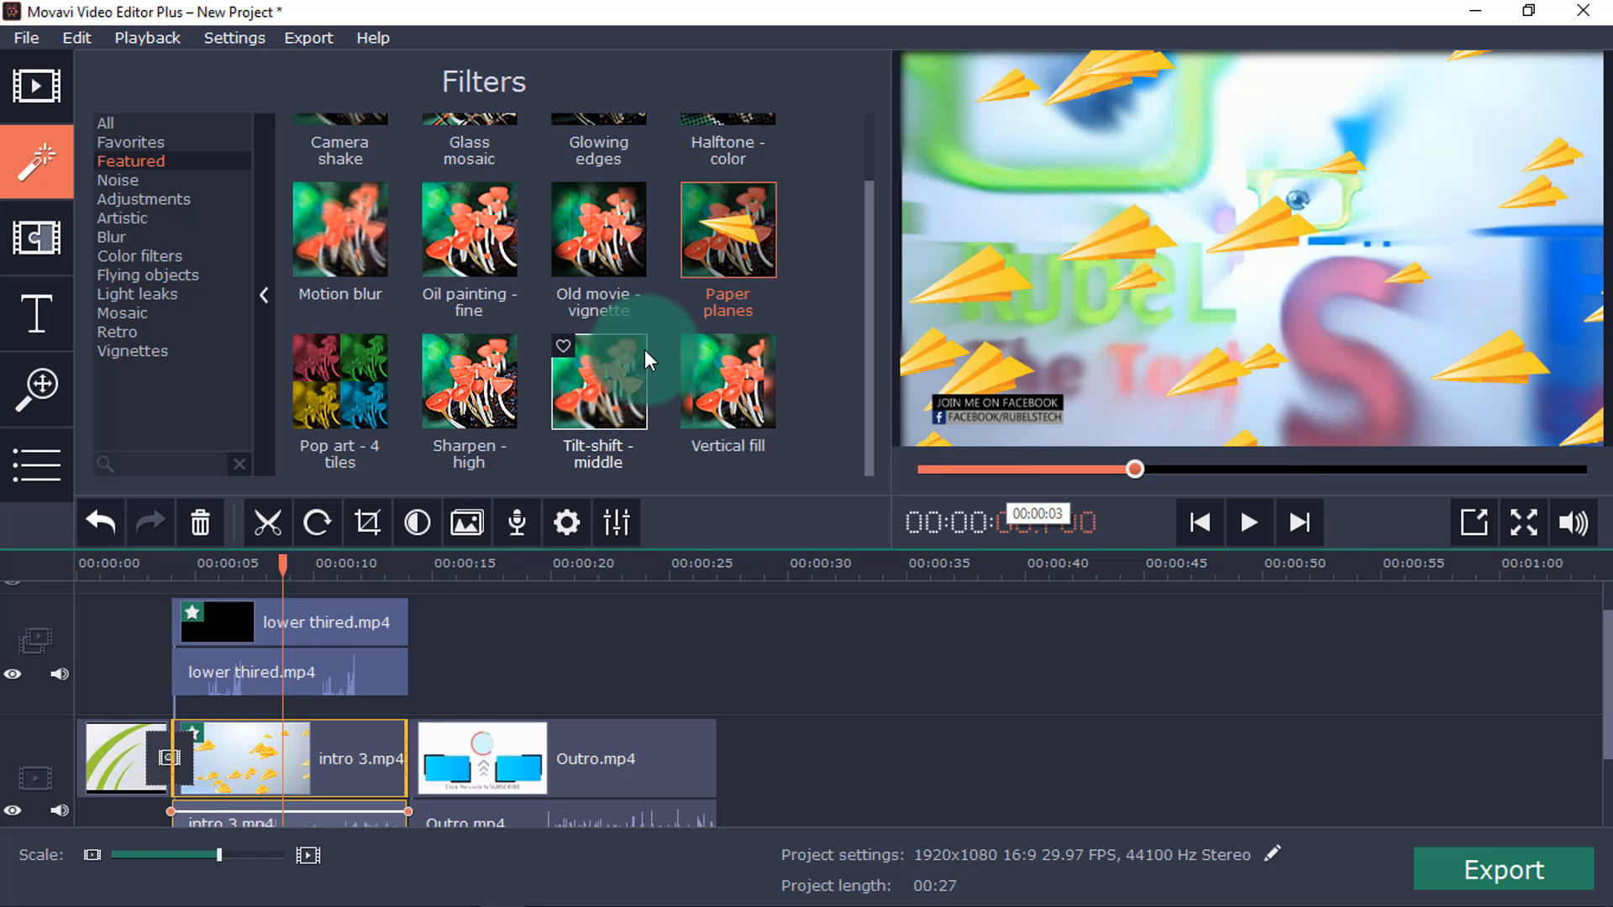
# Browse the Blur and Retro filter categories, previewing Bokeh blur - diamonds.
pyautogui.scroll(2, 644, 350)
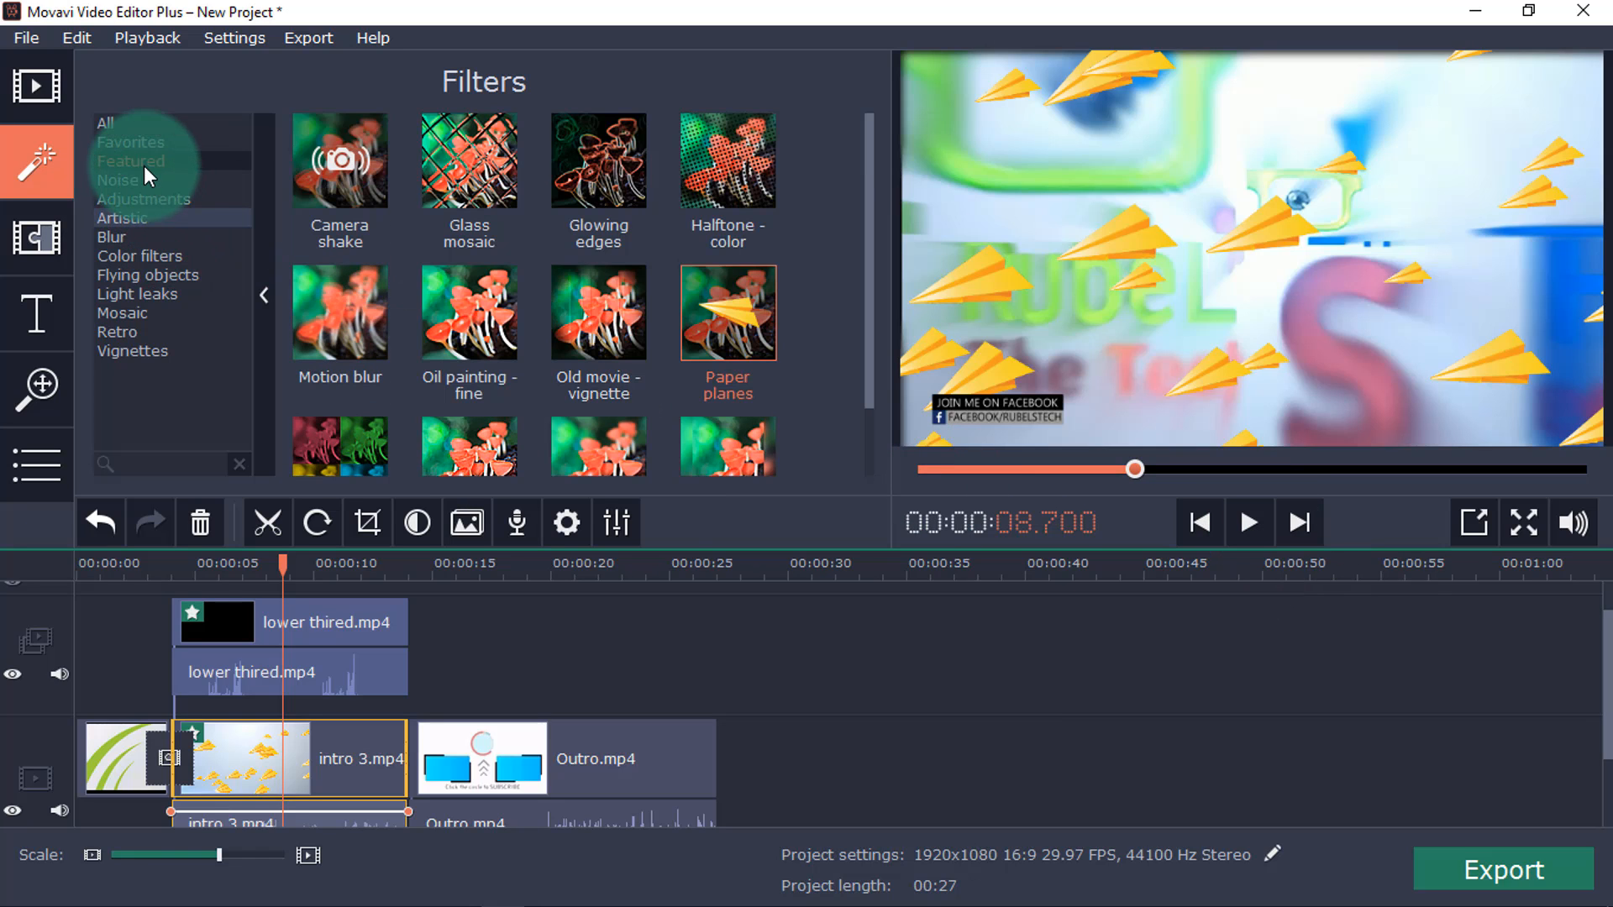
pyautogui.click(143, 165)
pyautogui.click(112, 237)
pyautogui.click(441, 296)
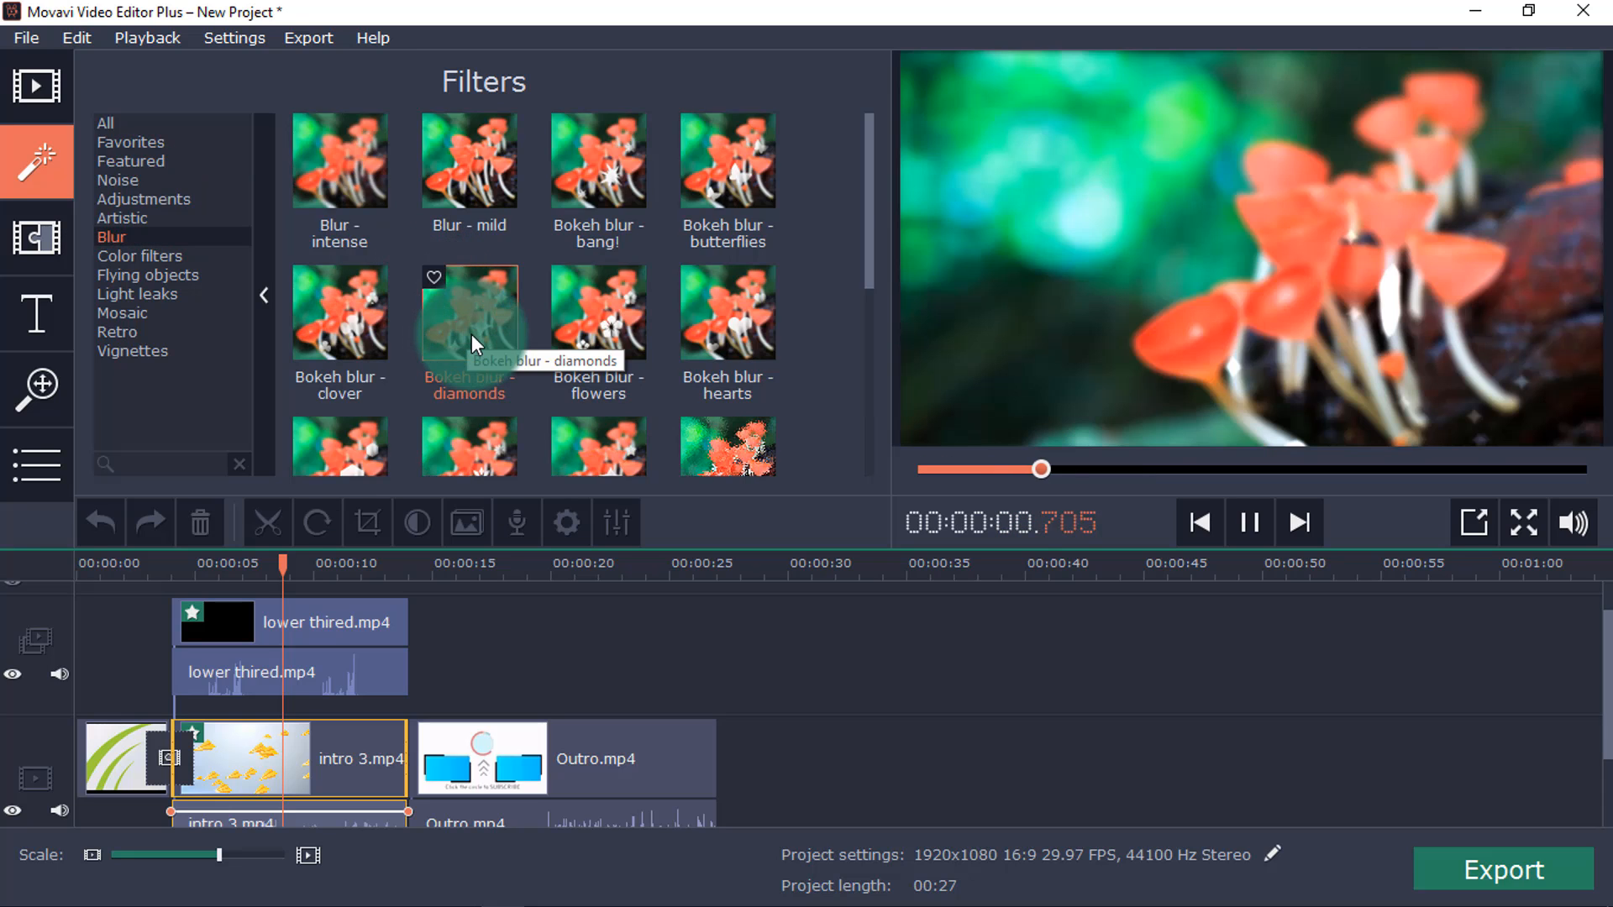
pyautogui.click(597, 437)
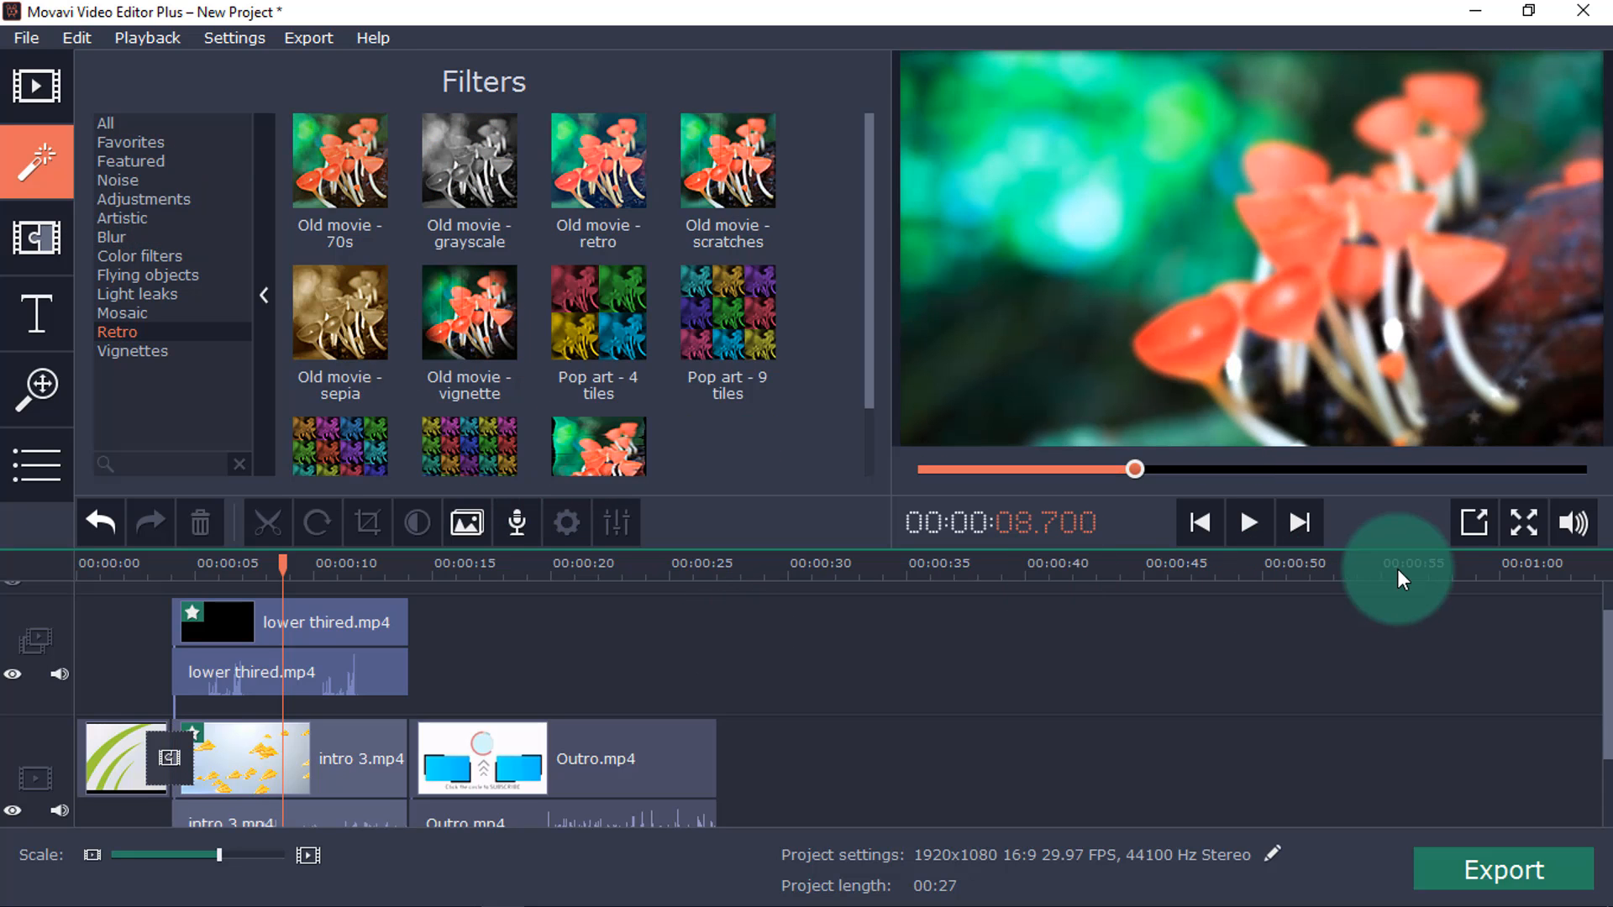
# Open the project's export settings and set the MP4 (H.264) quality to Highest.
pyautogui.moveTo(1529, 895)
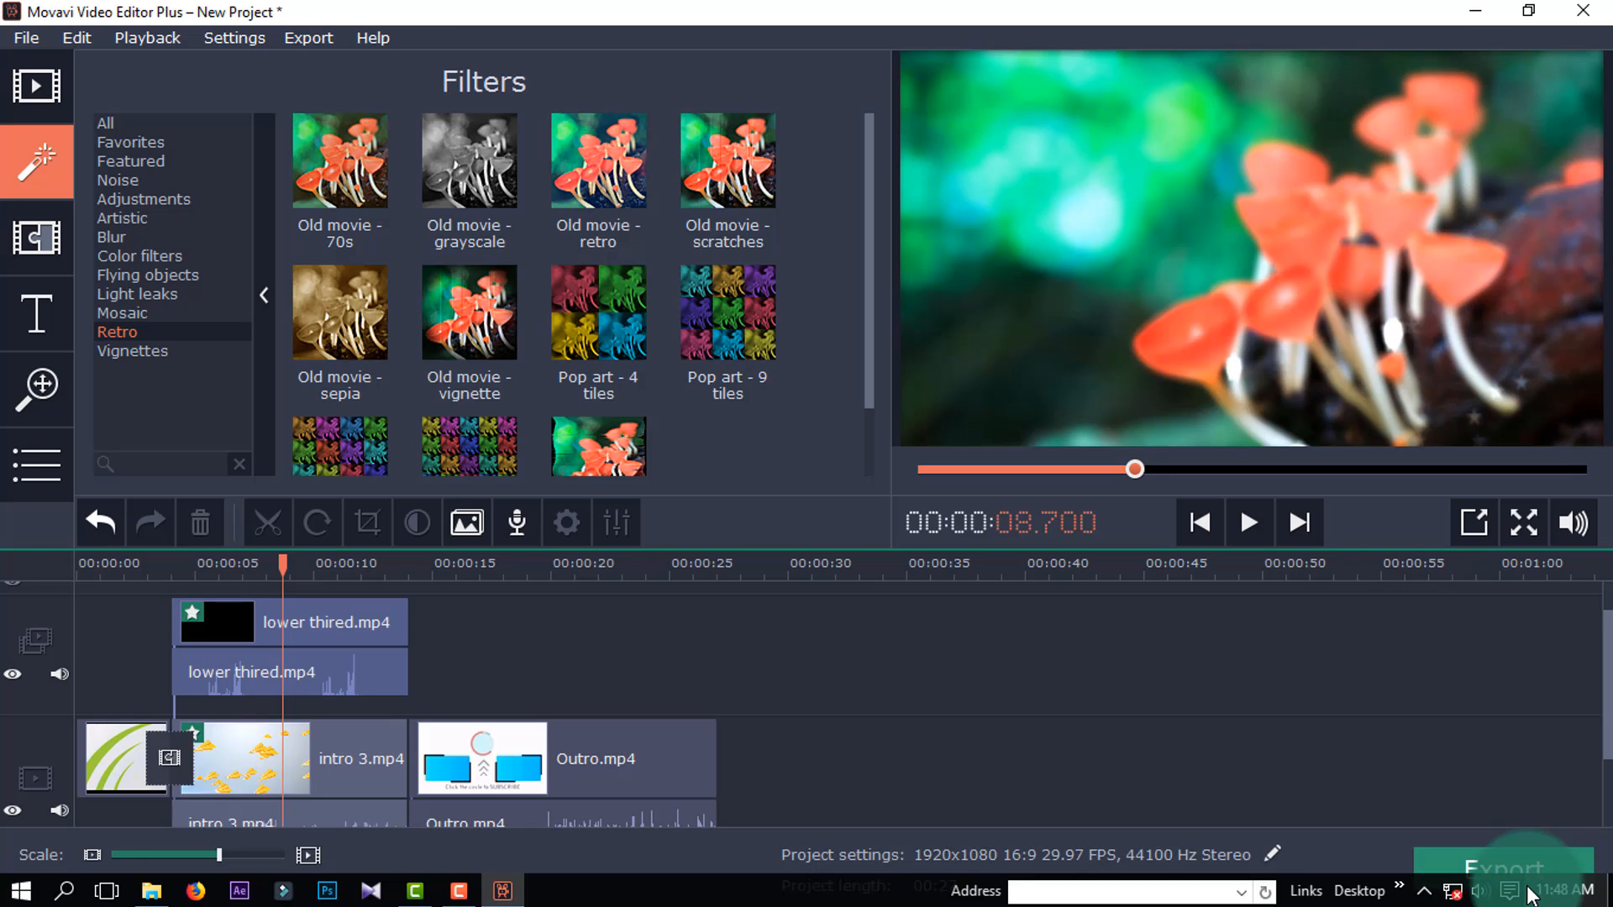
pyautogui.click(1524, 878)
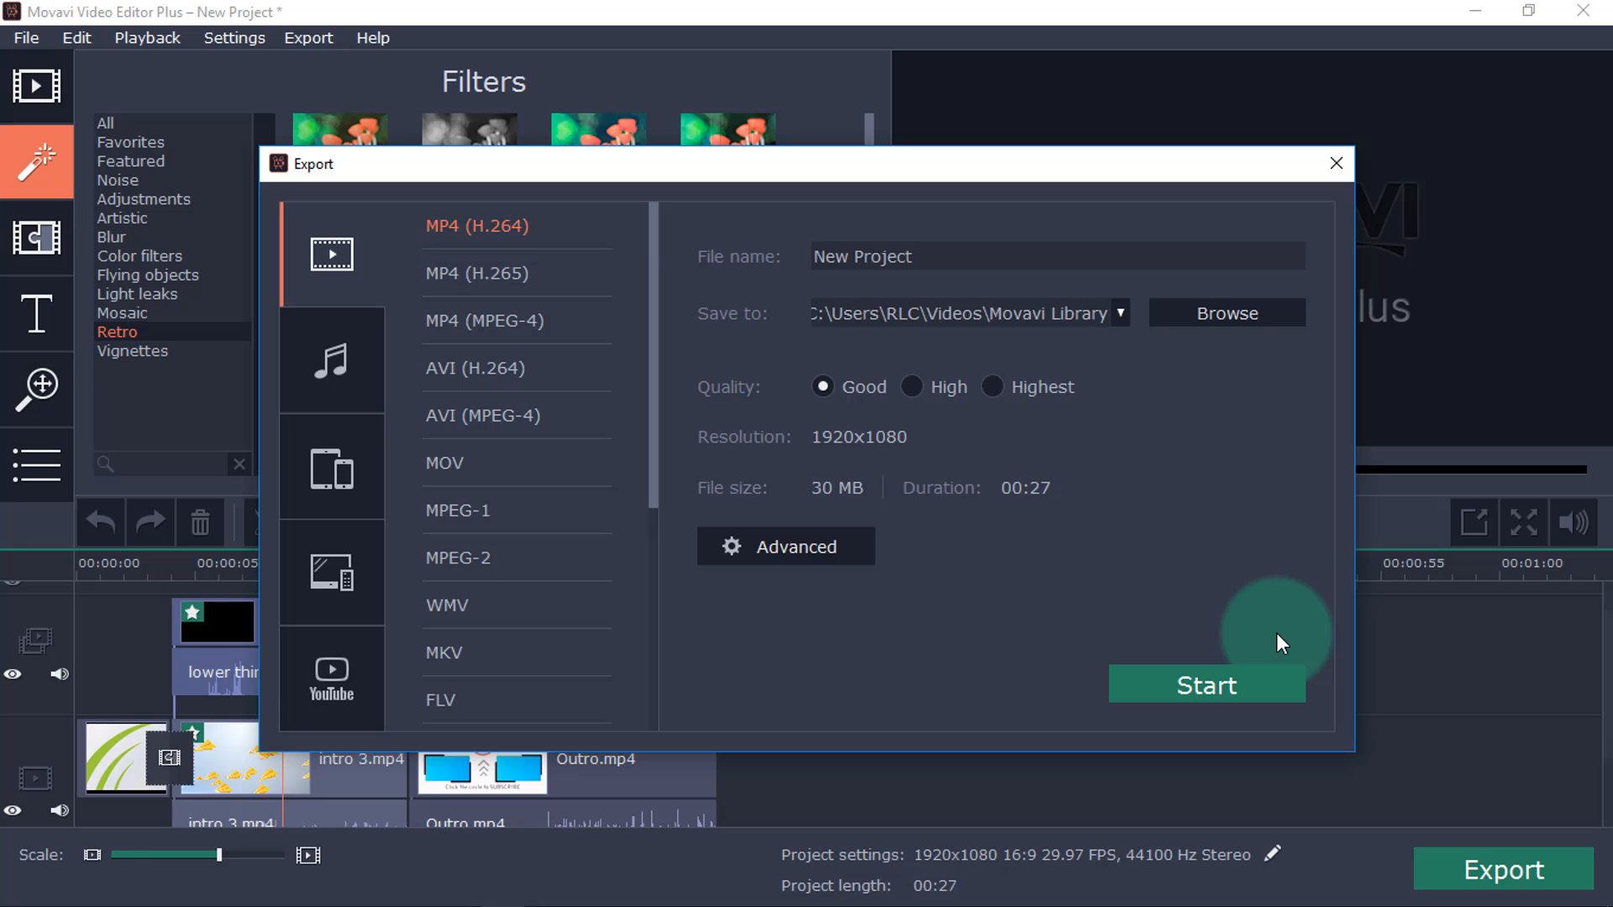
pyautogui.click(907, 393)
pyautogui.click(992, 388)
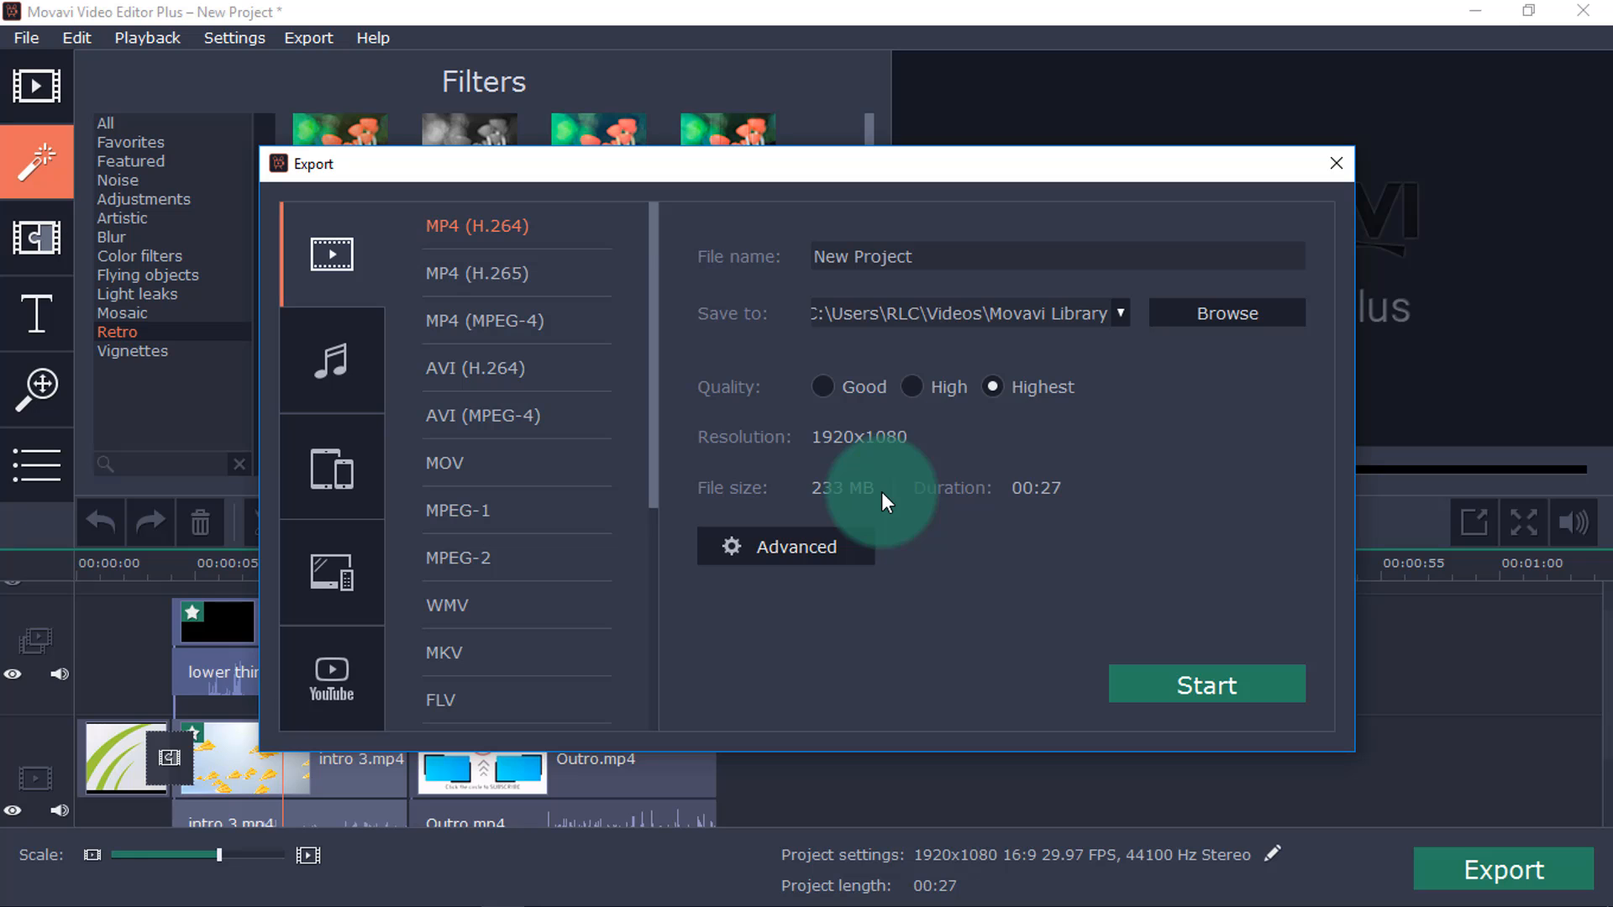
# Examine the audio, mobile device and YouTube export options, including the upload's title, tags, description and category choices.
pyautogui.click(346, 387)
pyautogui.click(348, 437)
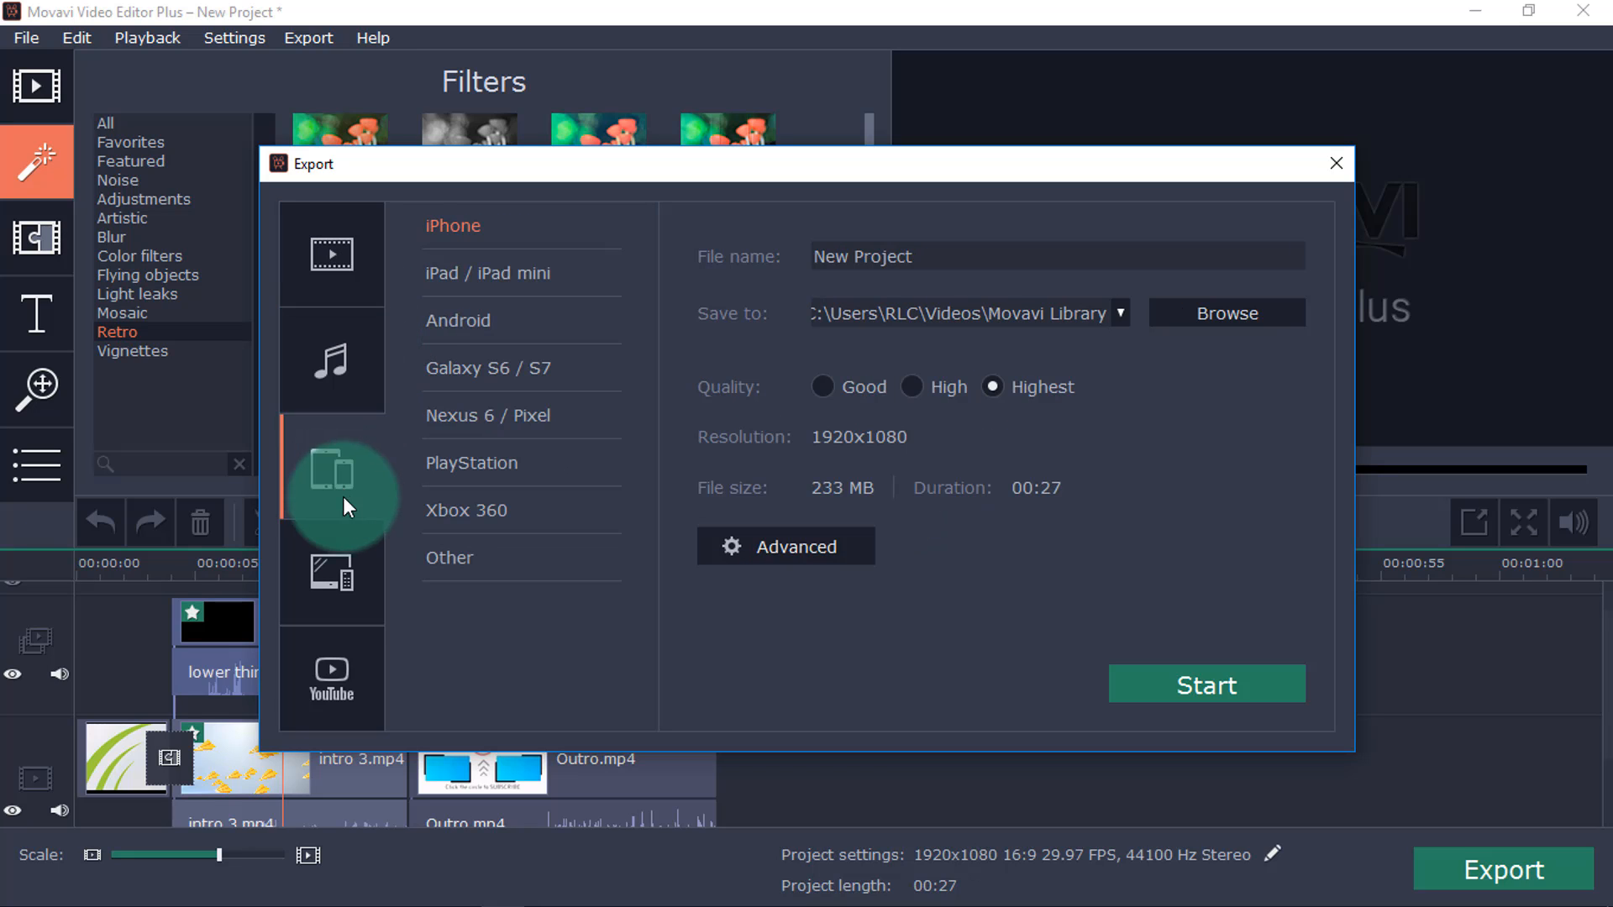
pyautogui.click(325, 694)
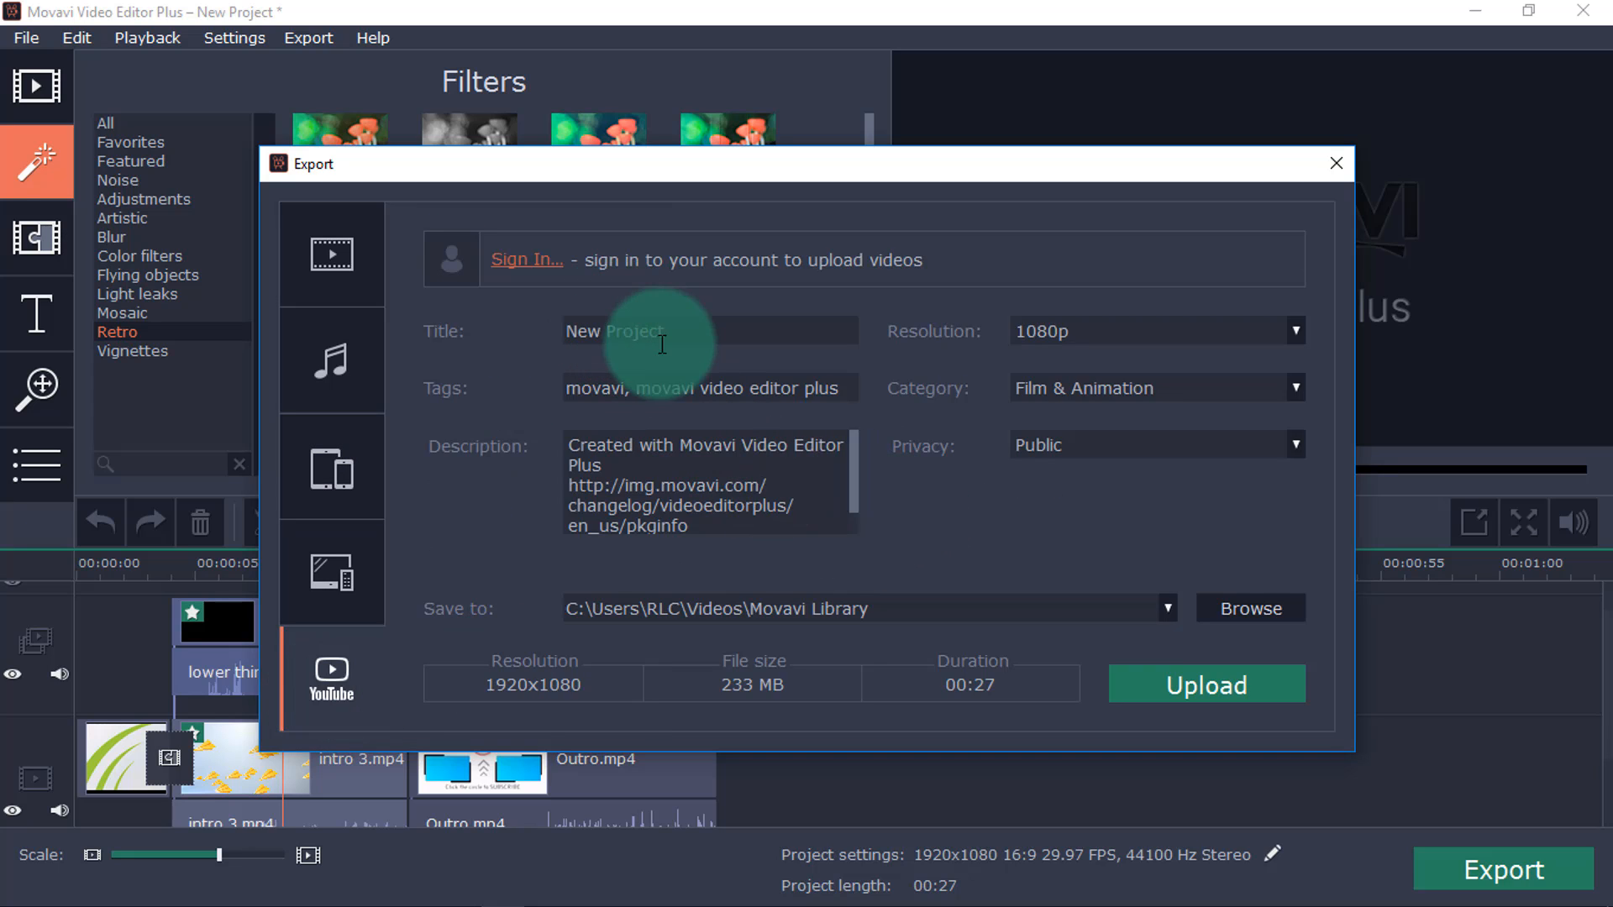
pyautogui.click(576, 331)
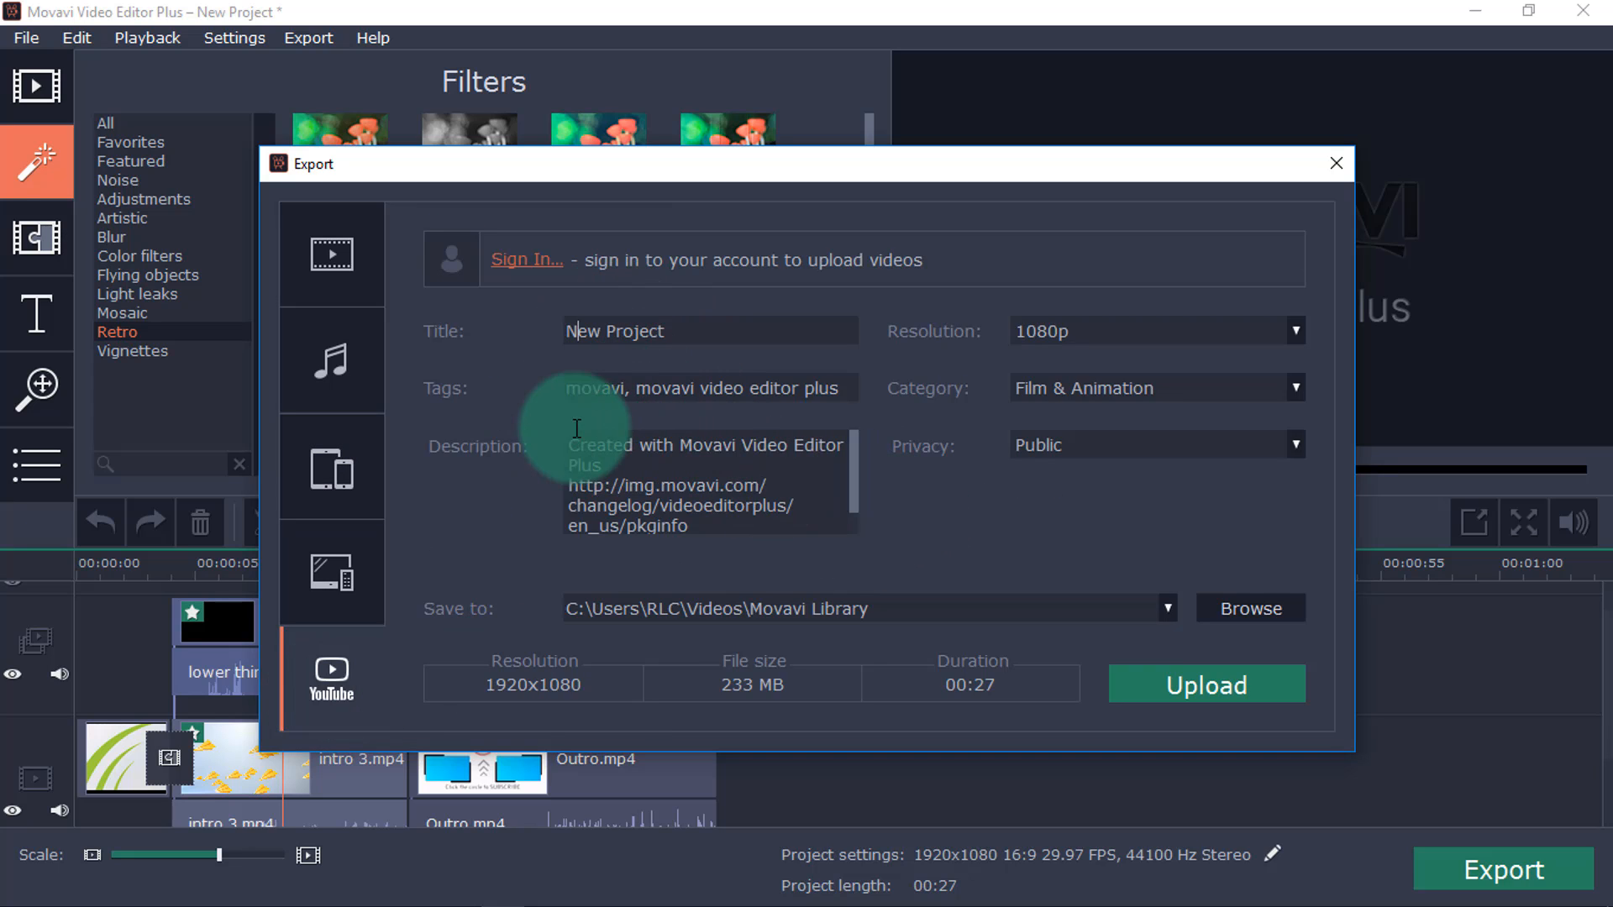
pyautogui.moveTo(677, 388); pyautogui.dragTo(770, 391)
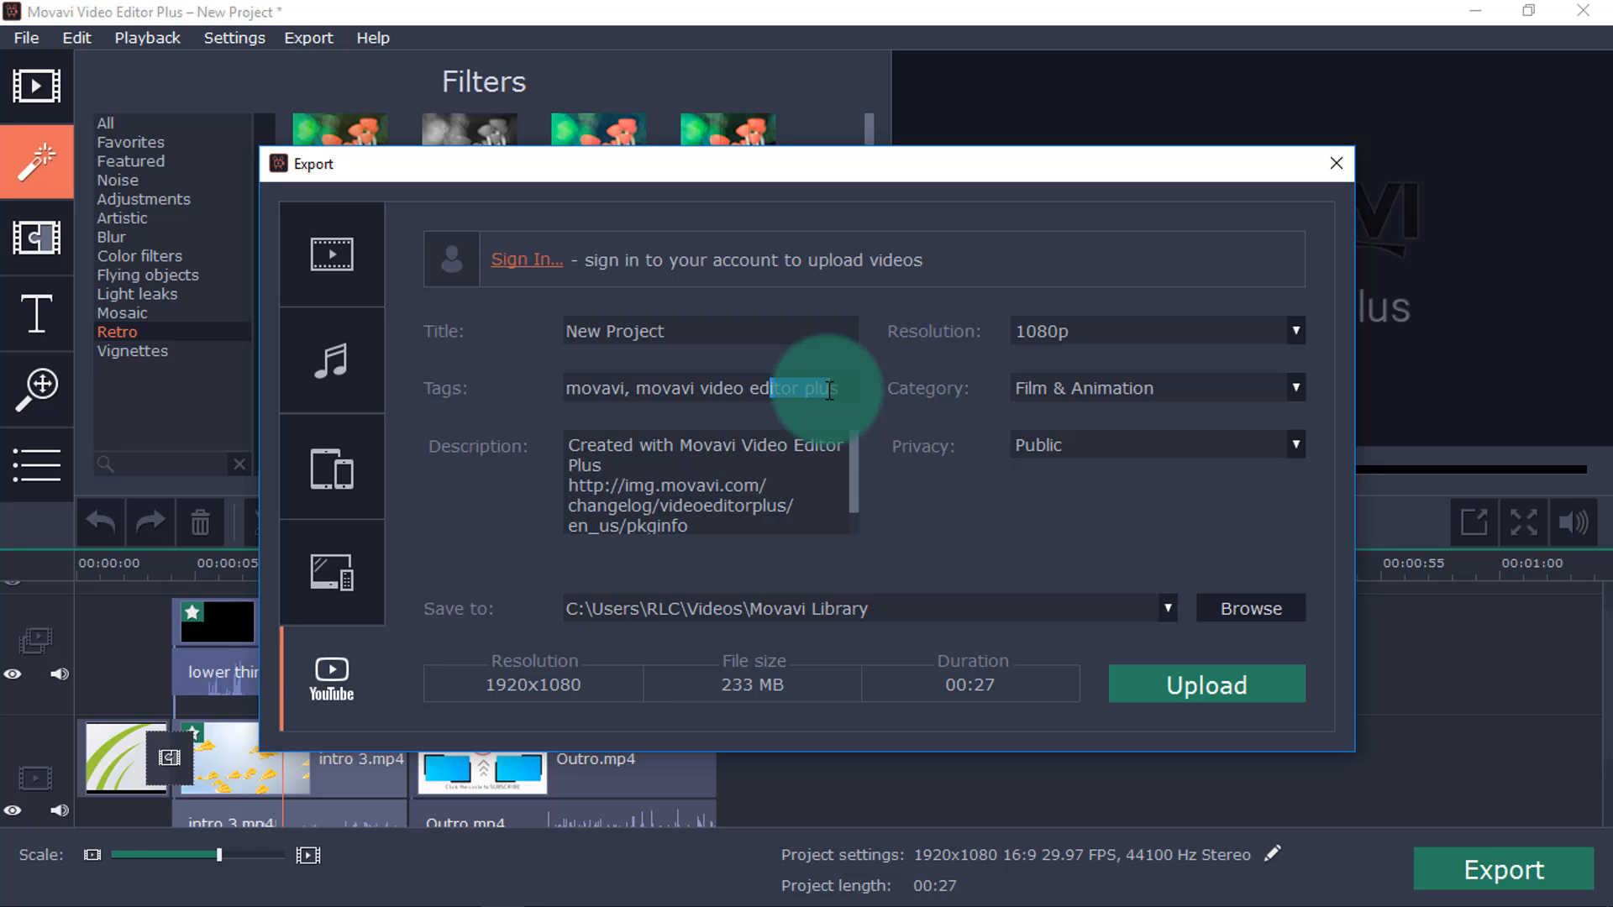
pyautogui.click(751, 478)
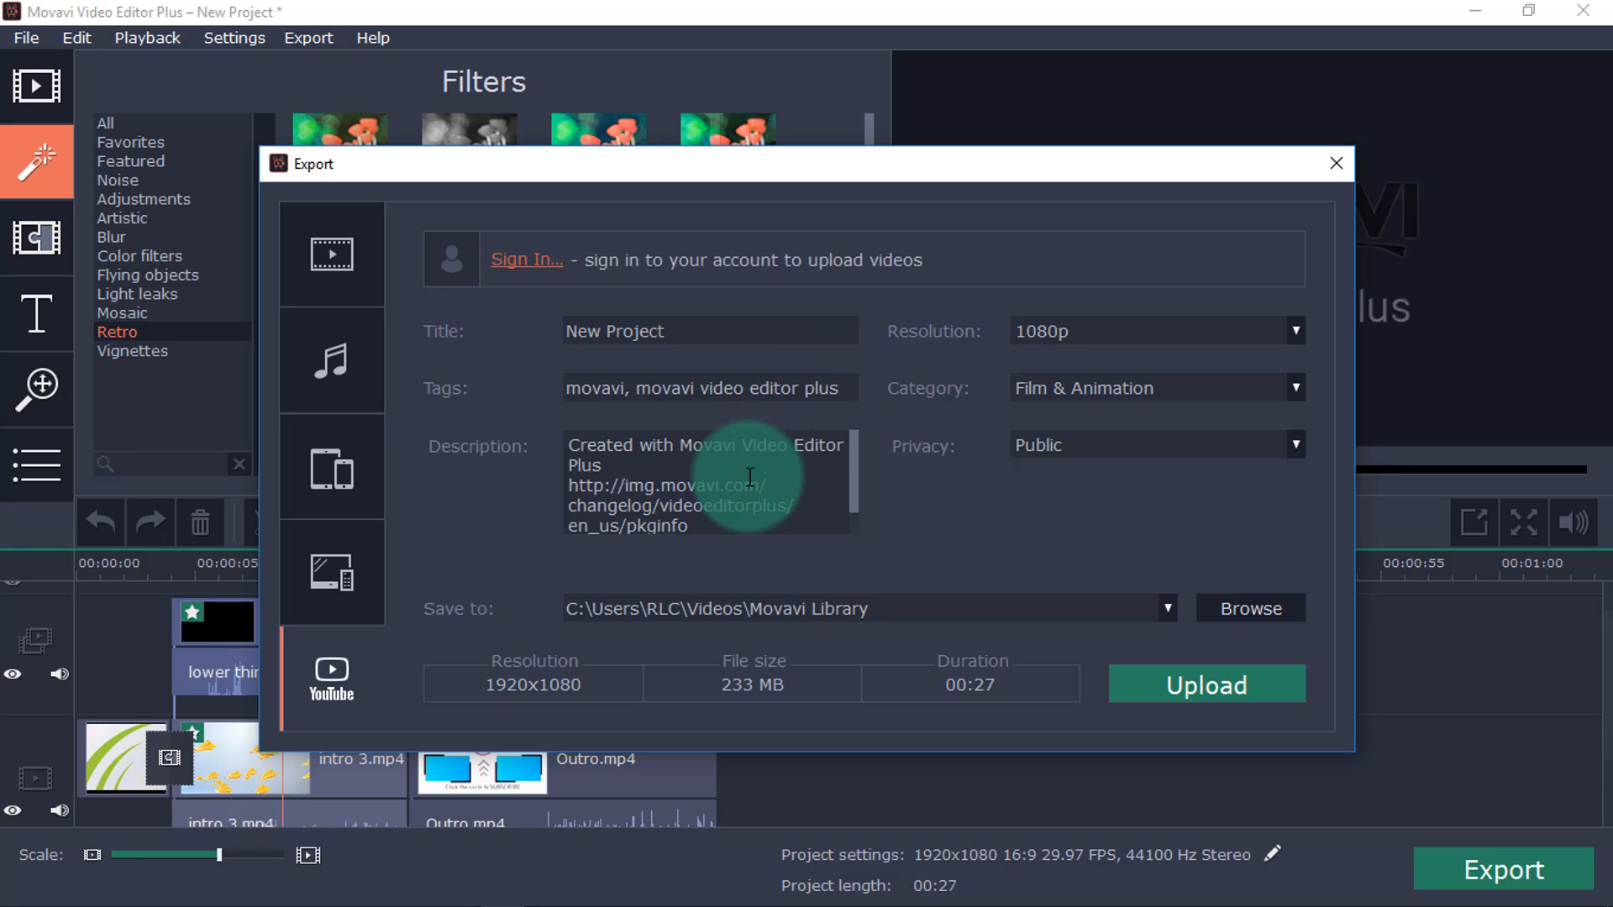
pyautogui.click(1132, 391)
pyautogui.scroll(-2, 1117, 552)
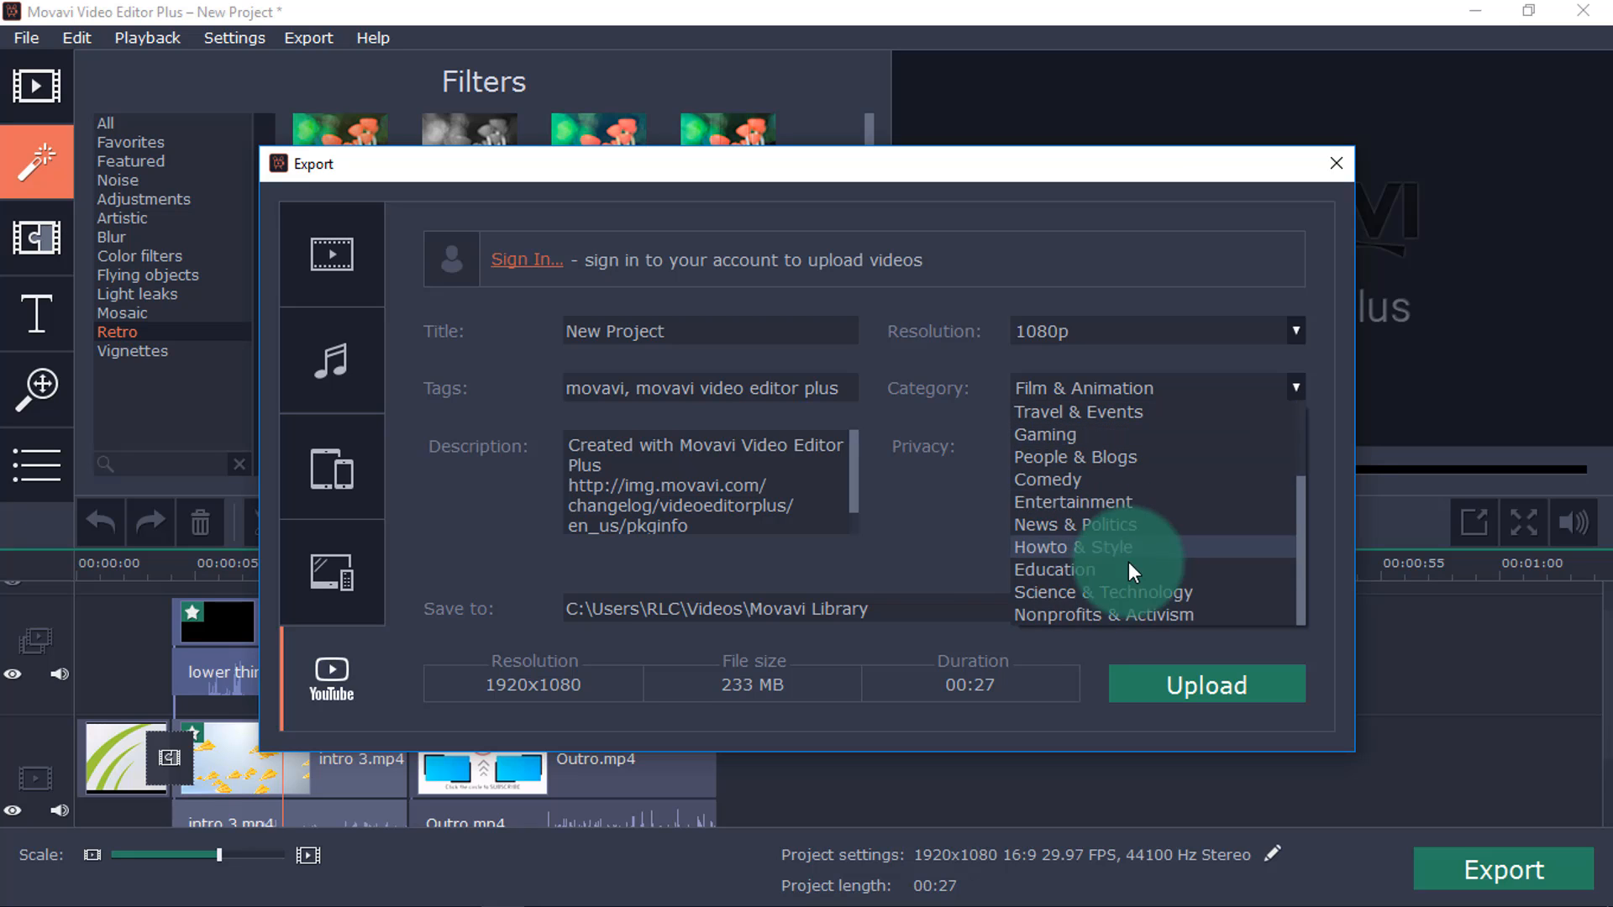
pyautogui.scroll(3, 1127, 571)
pyautogui.click(935, 483)
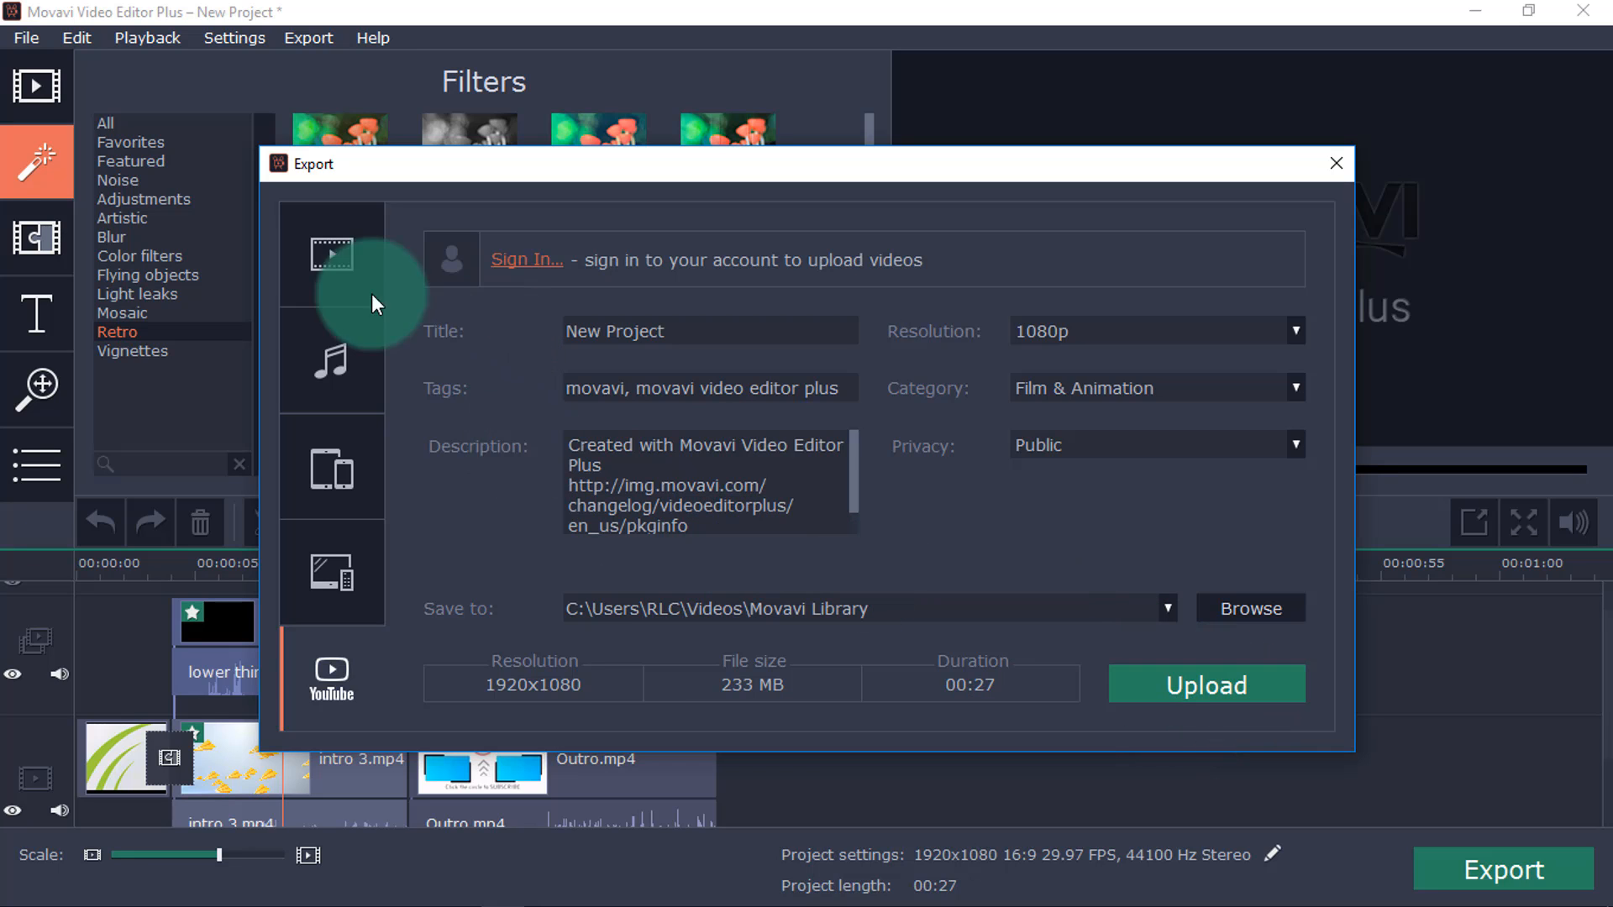
# Name the output file demo and start exporting the project as an MP4 (H.264) video.
pyautogui.click(330, 270)
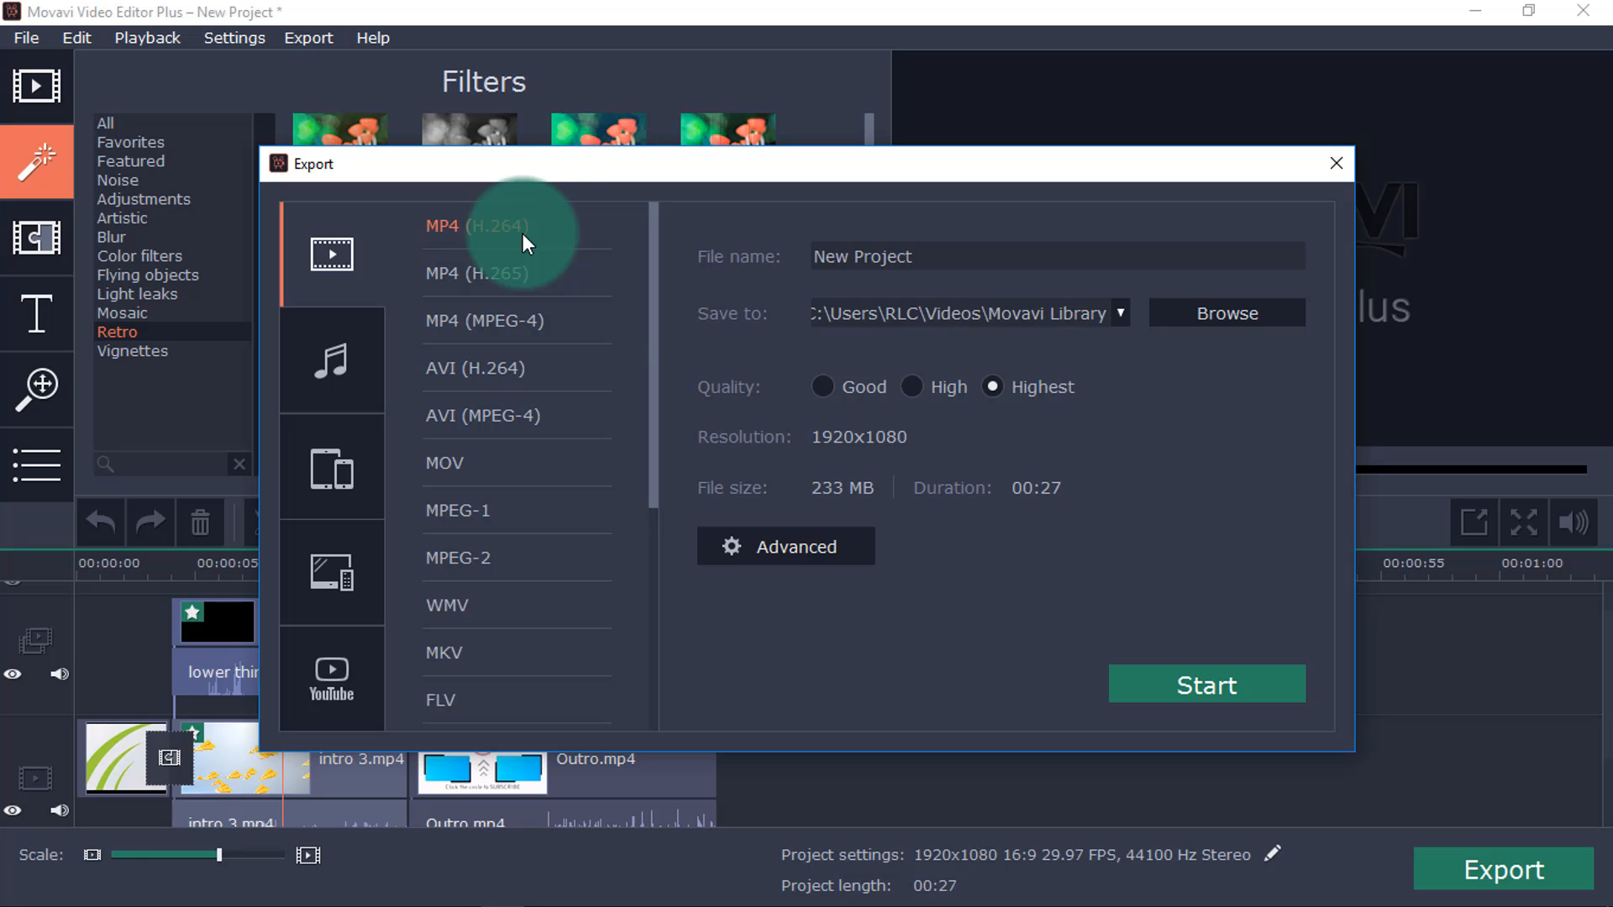
pyautogui.write('demo')
pyautogui.click(1208, 687)
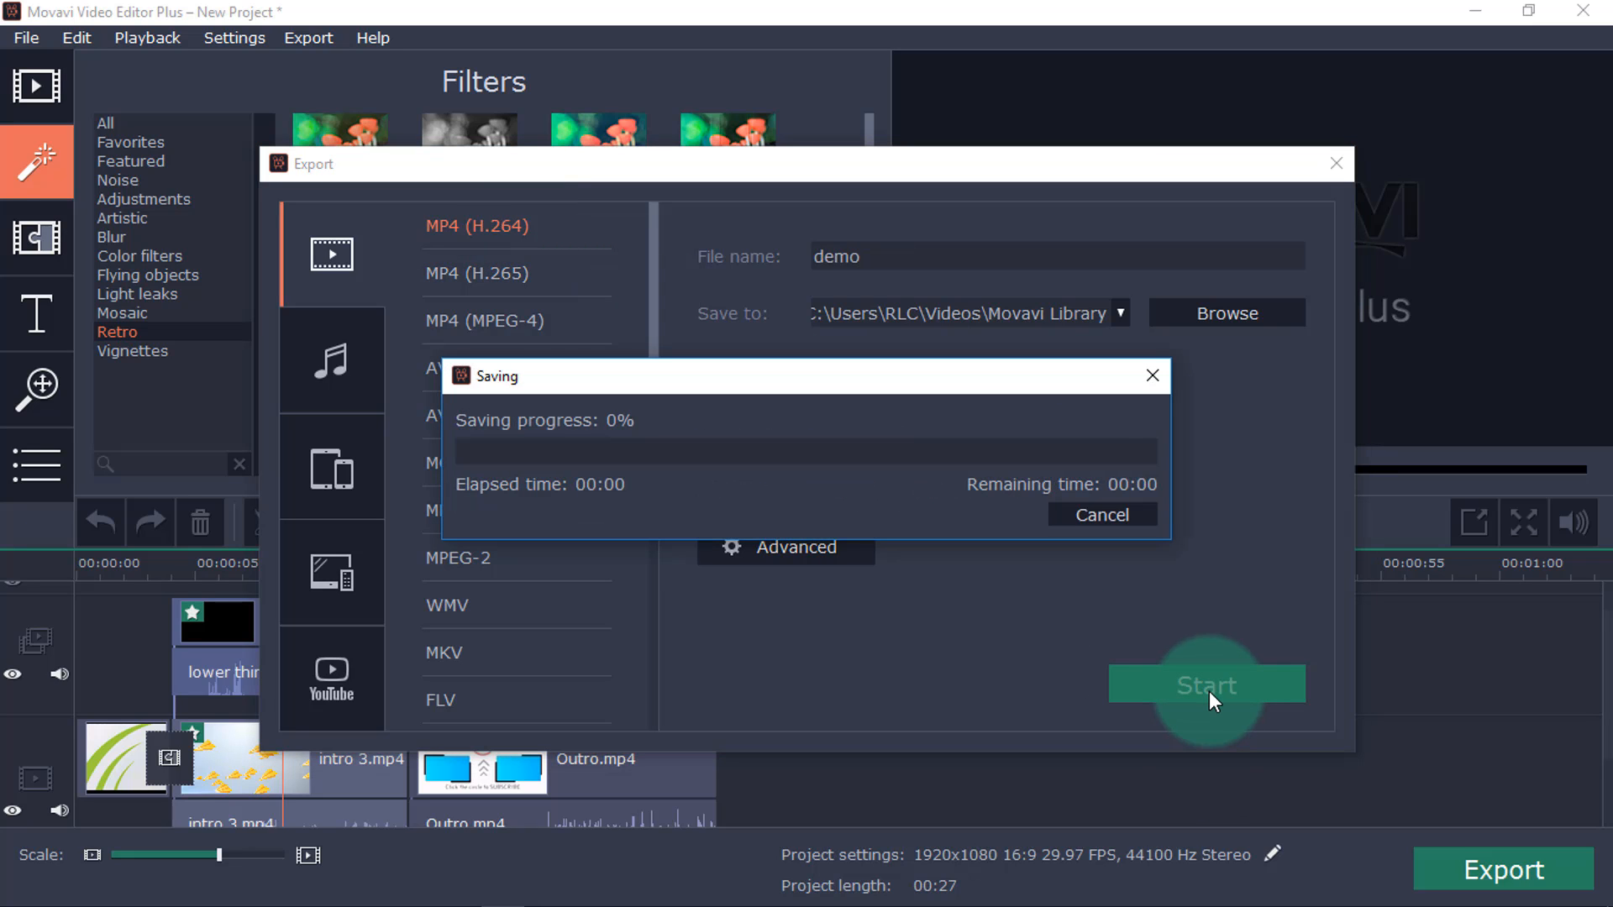